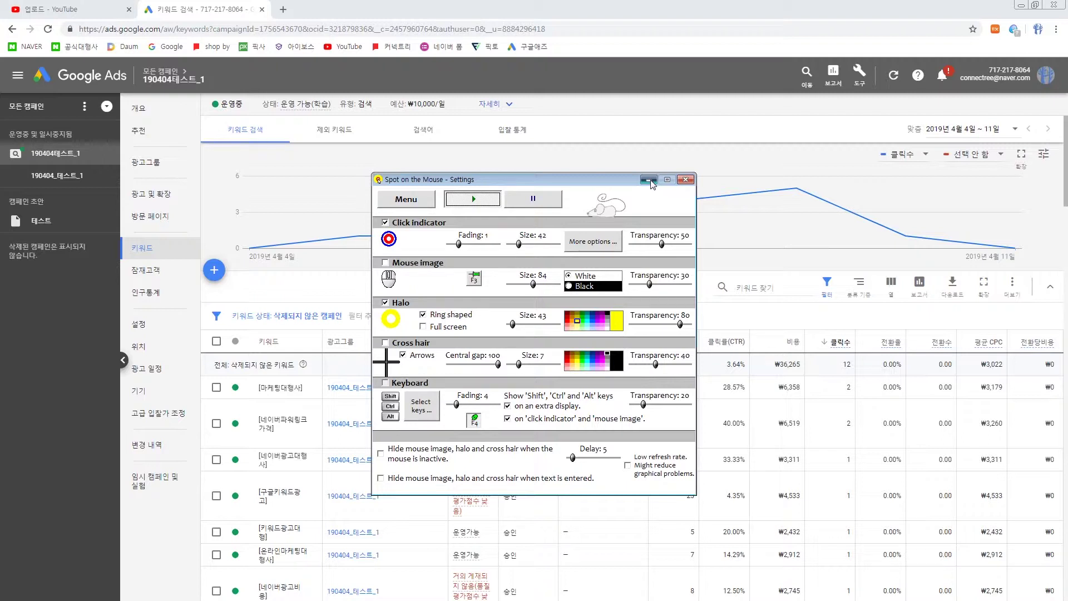
Open Keyword Planner and look up new keyword ideas using the earlier search "텐트, 화로대, 캠핑의자"
click(648, 179)
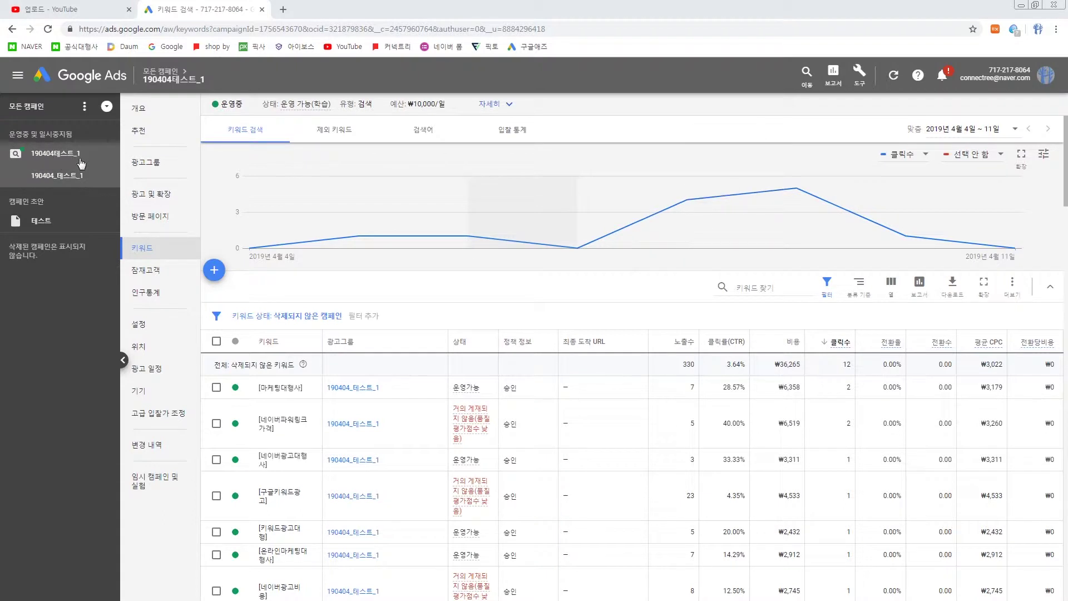
click(860, 77)
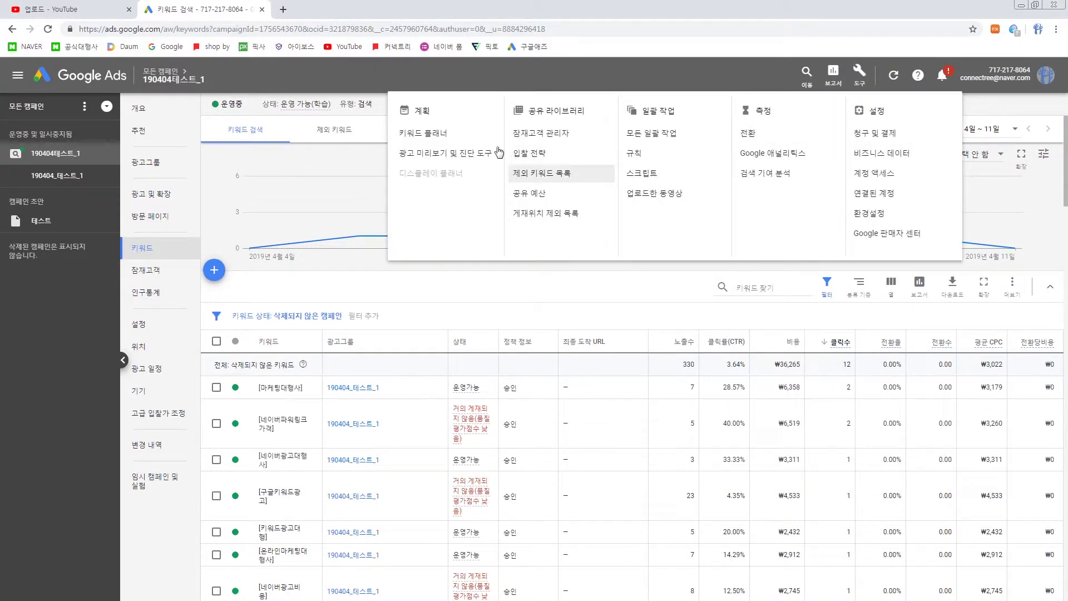
click(426, 139)
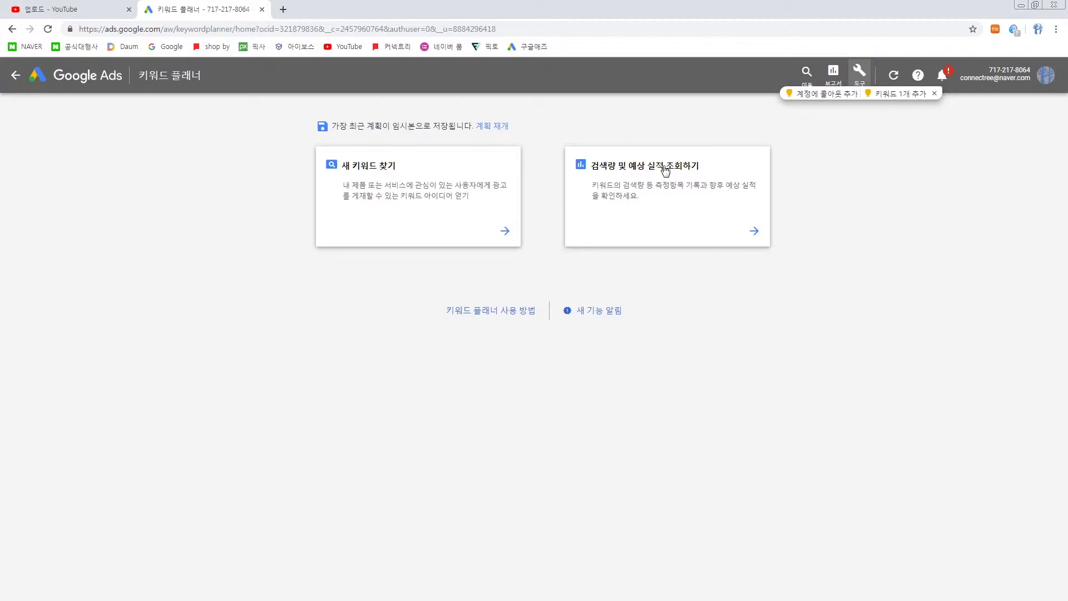
click(395, 175)
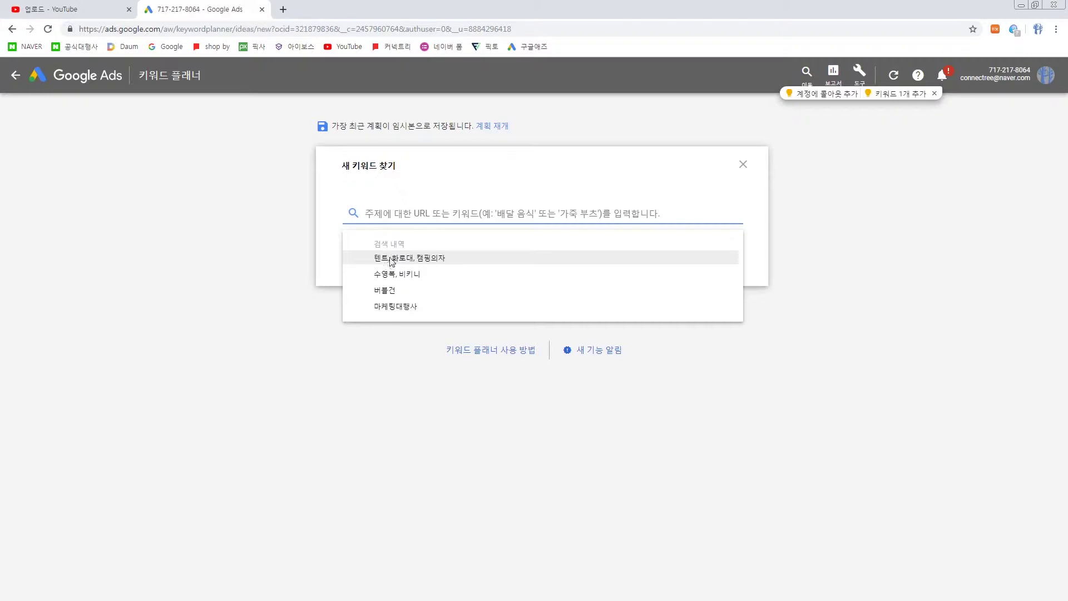
click(392, 259)
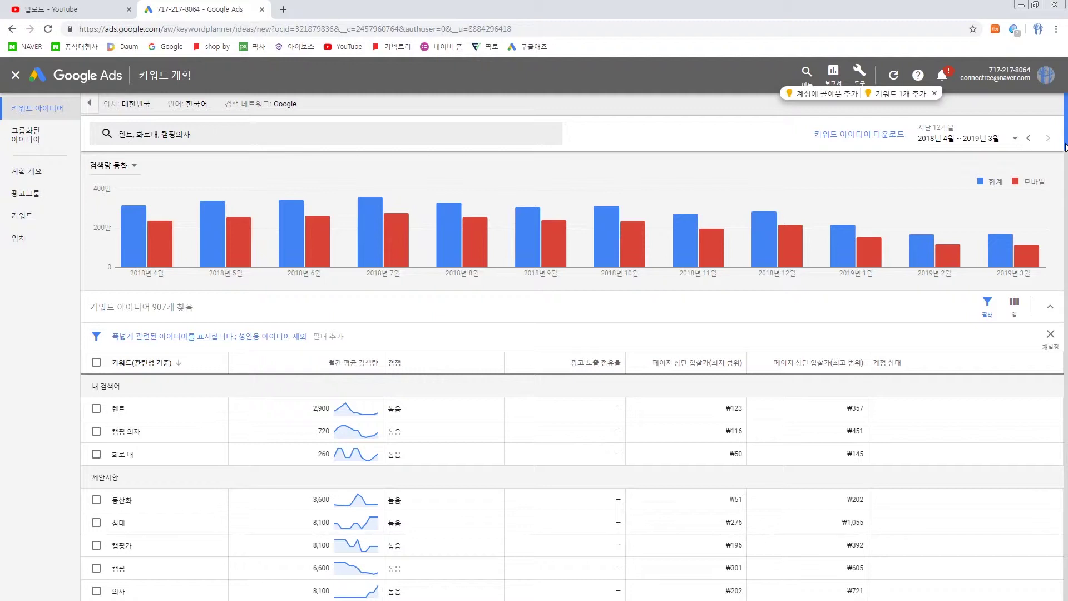
Examine the keyword ideas list, including average monthly searches, ad impression share, and the low- and high-range top-of-page bids
scroll(1064, 163, down, 3)
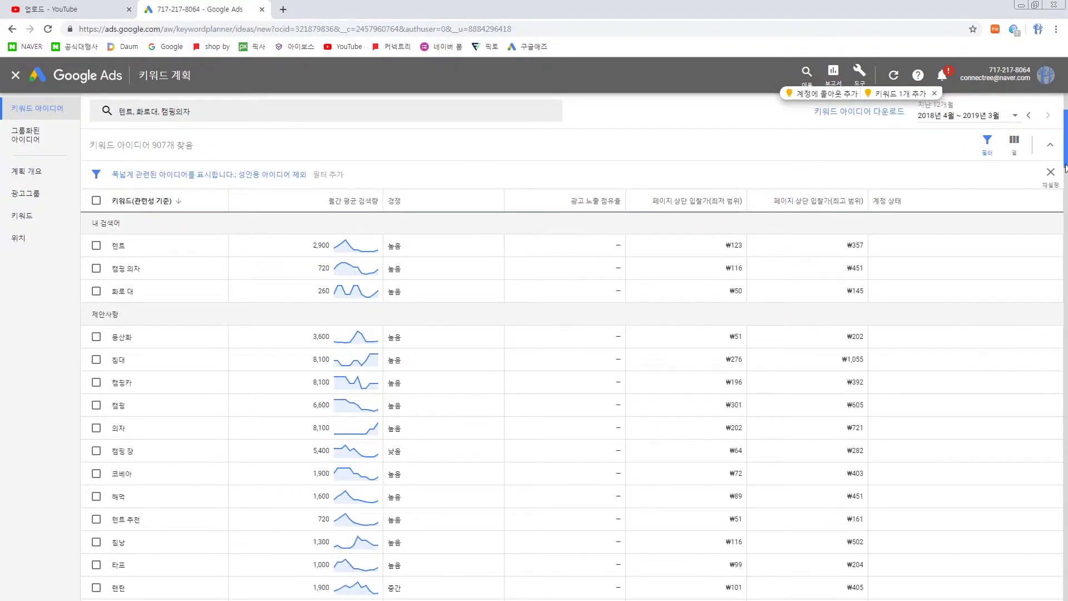
scroll(233, 339, down, 1)
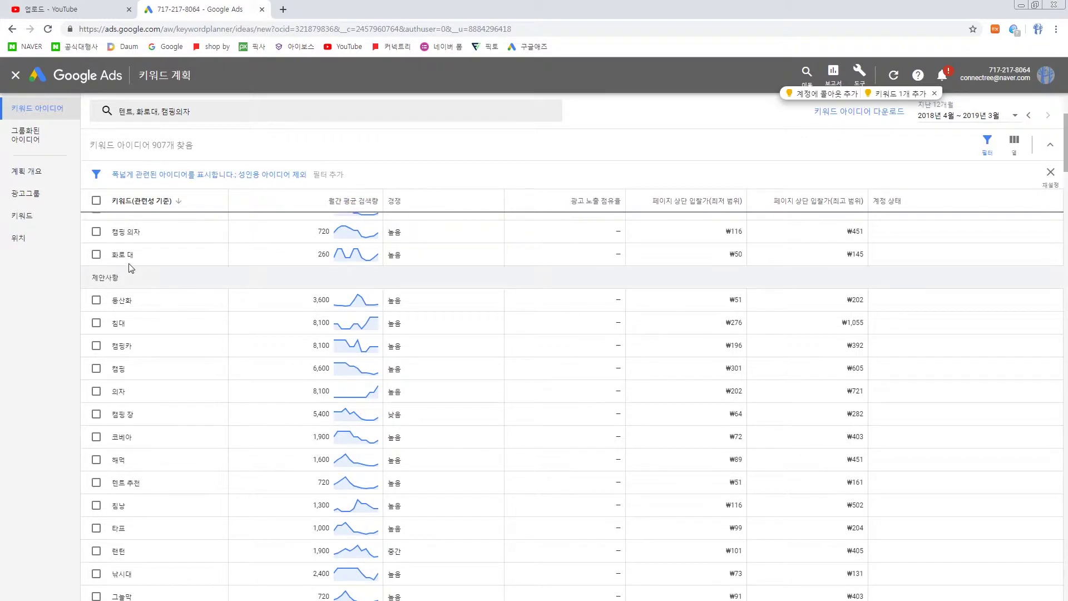
scroll(132, 269, up, 3)
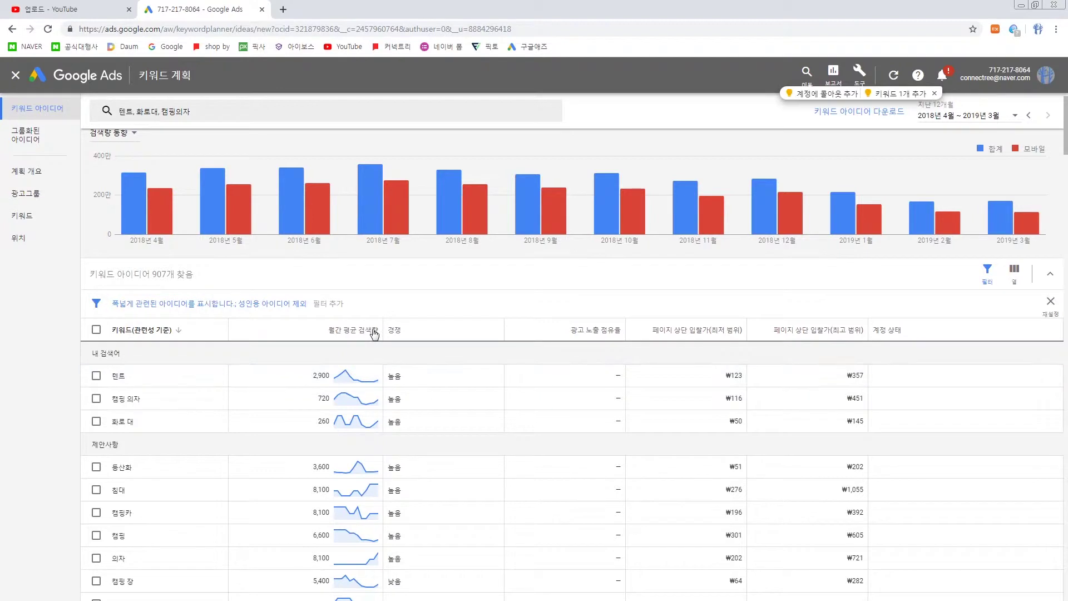
mouse_move(358, 333)
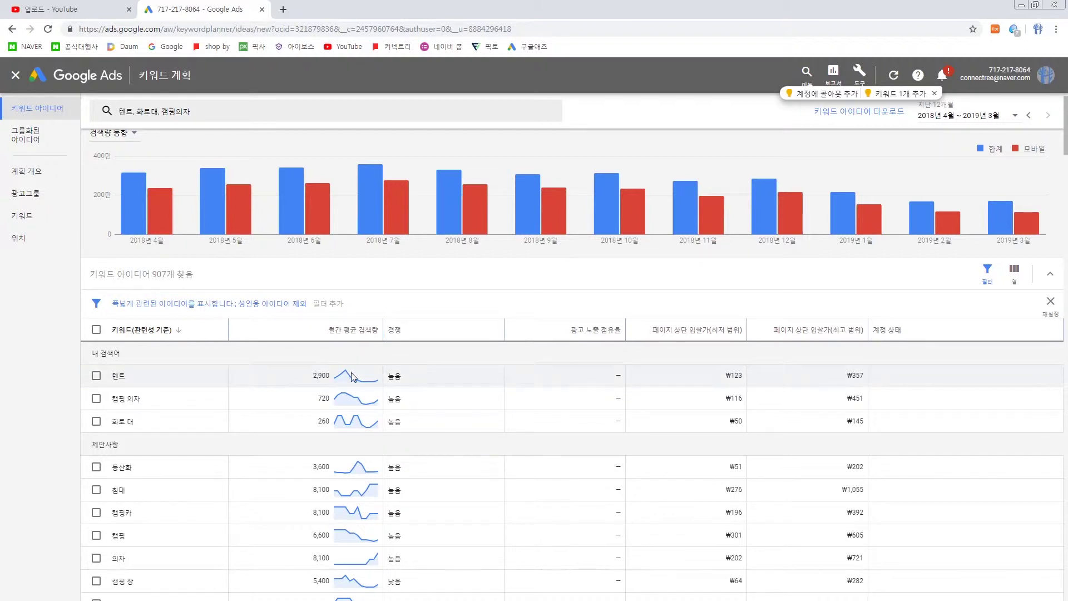
mouse_move(373, 375)
mouse_move(617, 380)
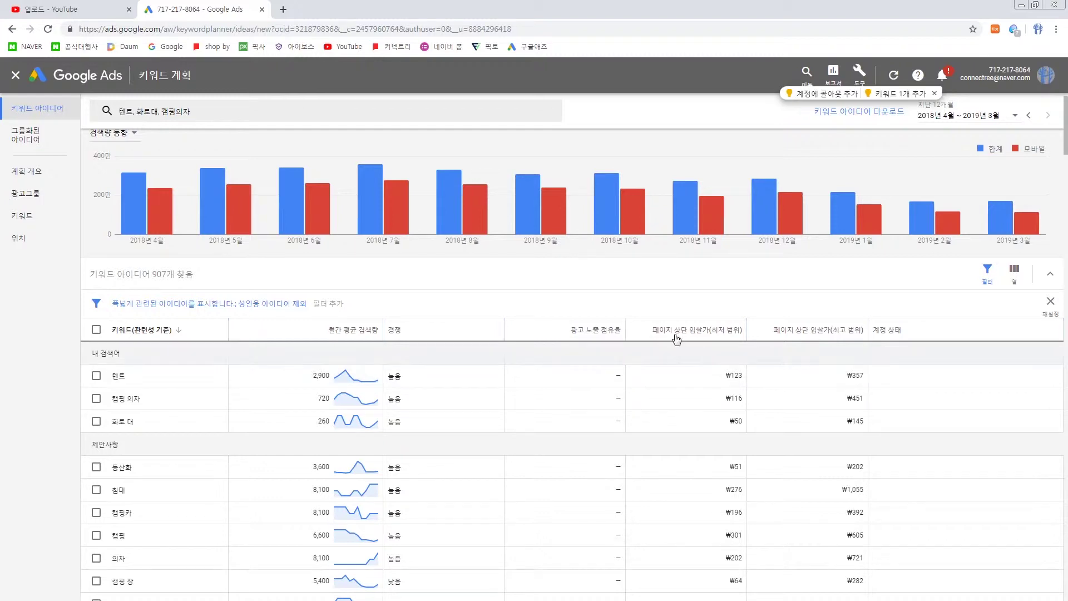
mouse_move(659, 337)
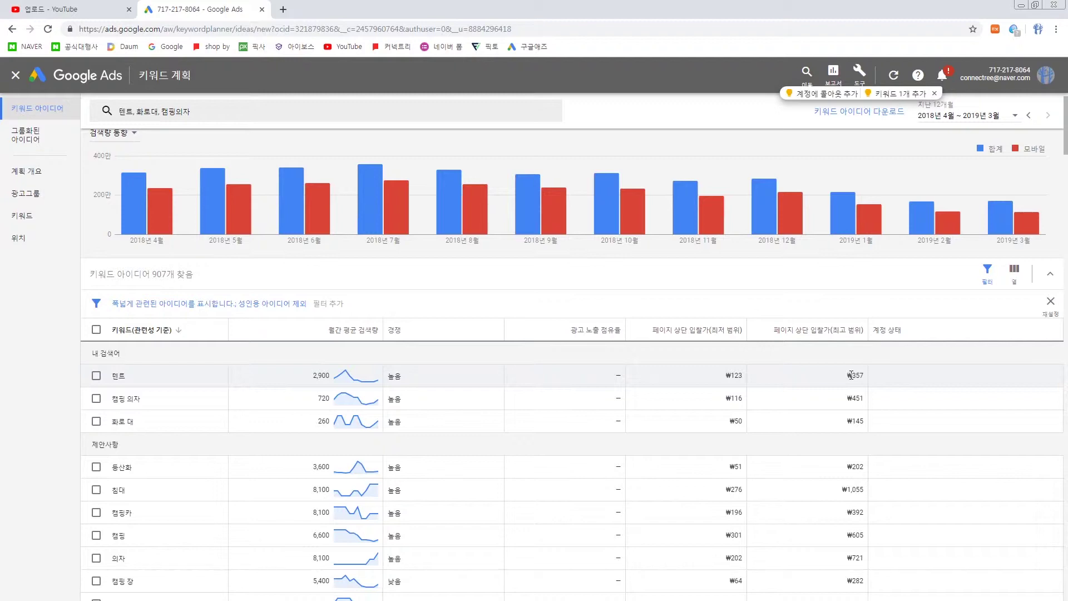
mouse_move(849, 332)
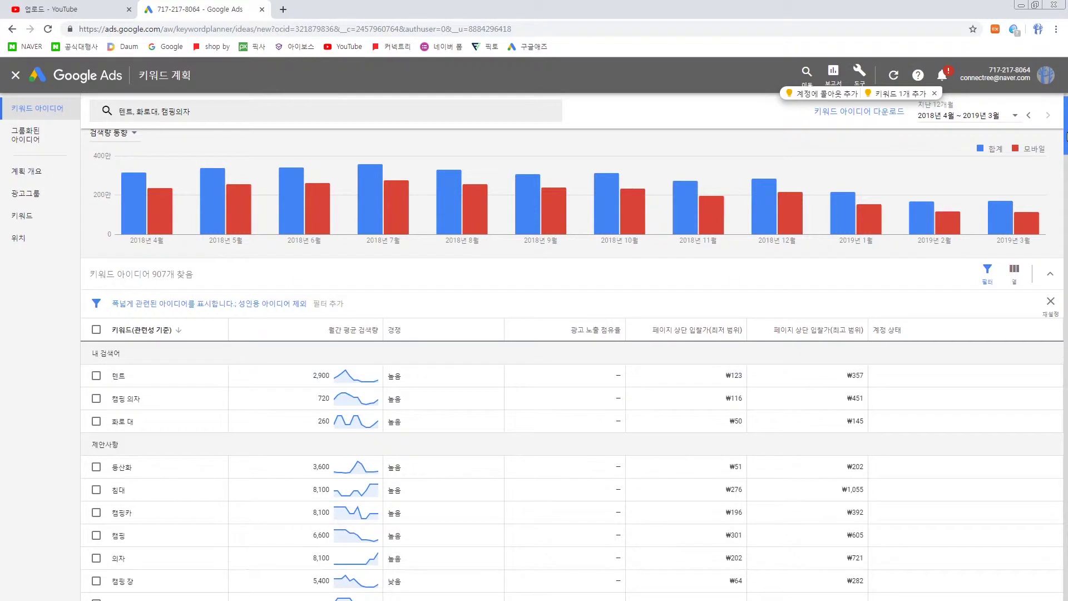
scroll(1066, 140, down, 1)
scroll(1066, 140, down, 1)
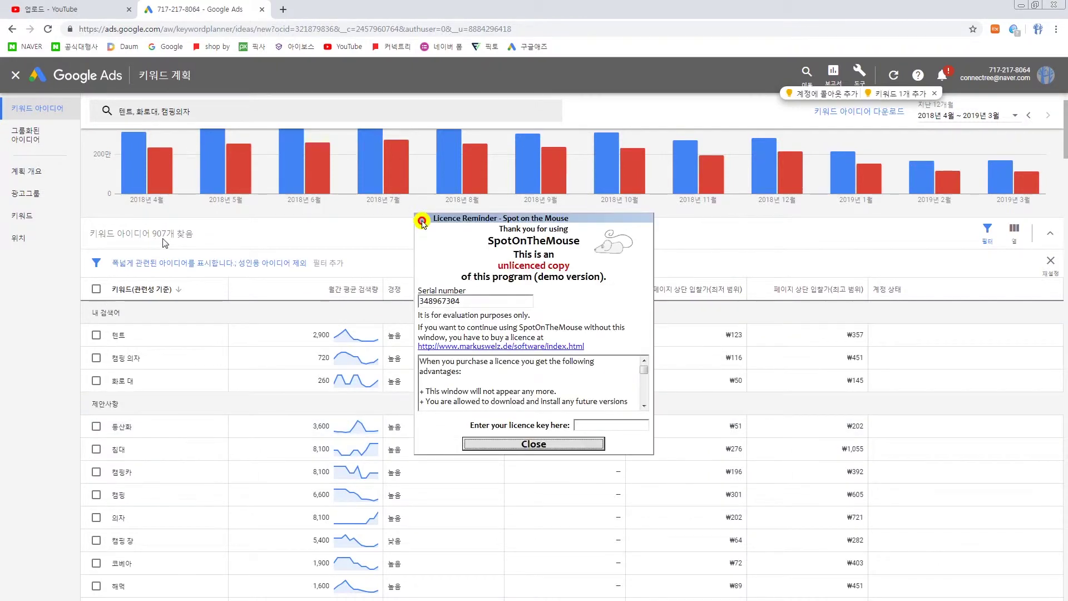
Download the keyword ideas with all listed keywords selected, and open the downloaded file in a maximized Excel window
click(481, 446)
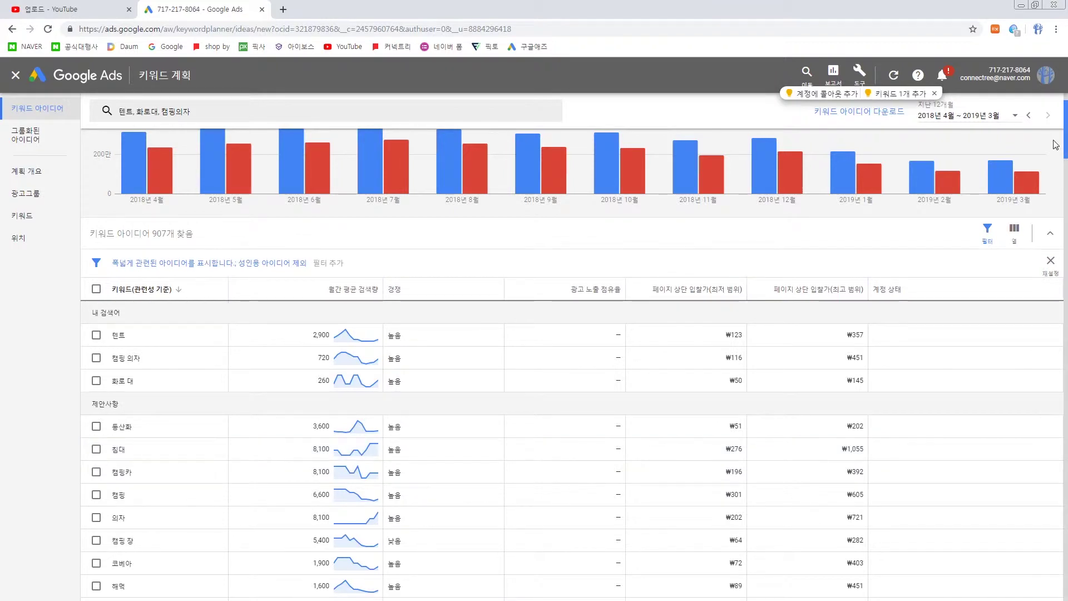
click(96, 289)
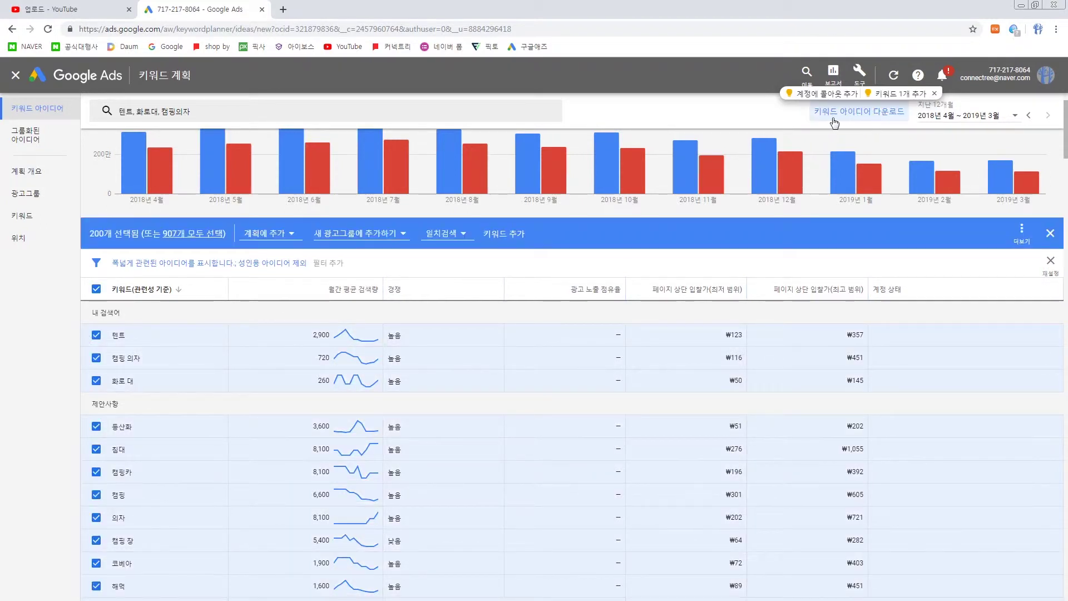
click(864, 112)
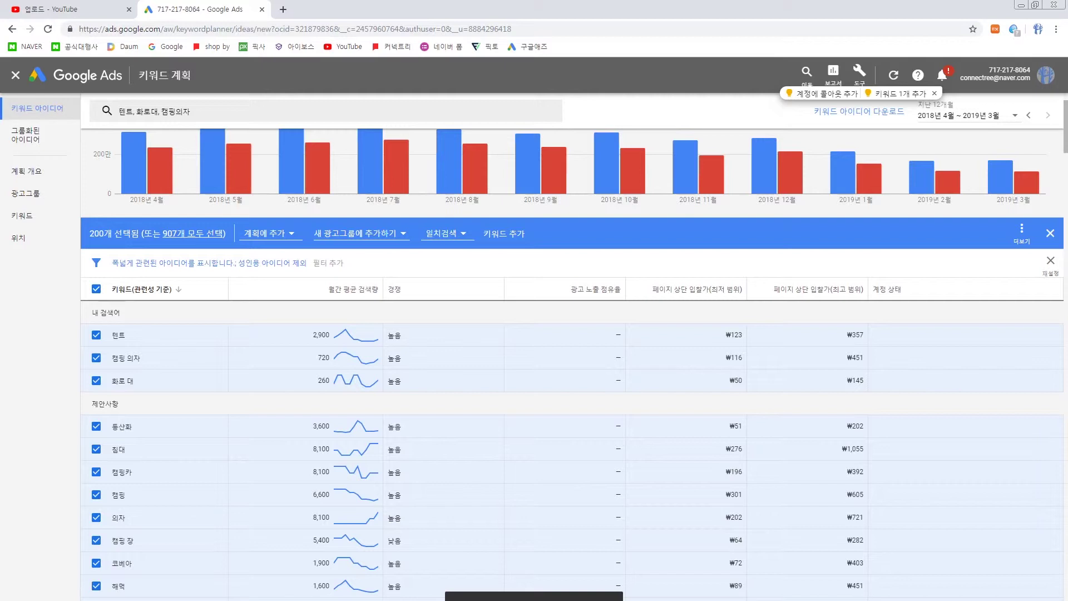
click(113, 600)
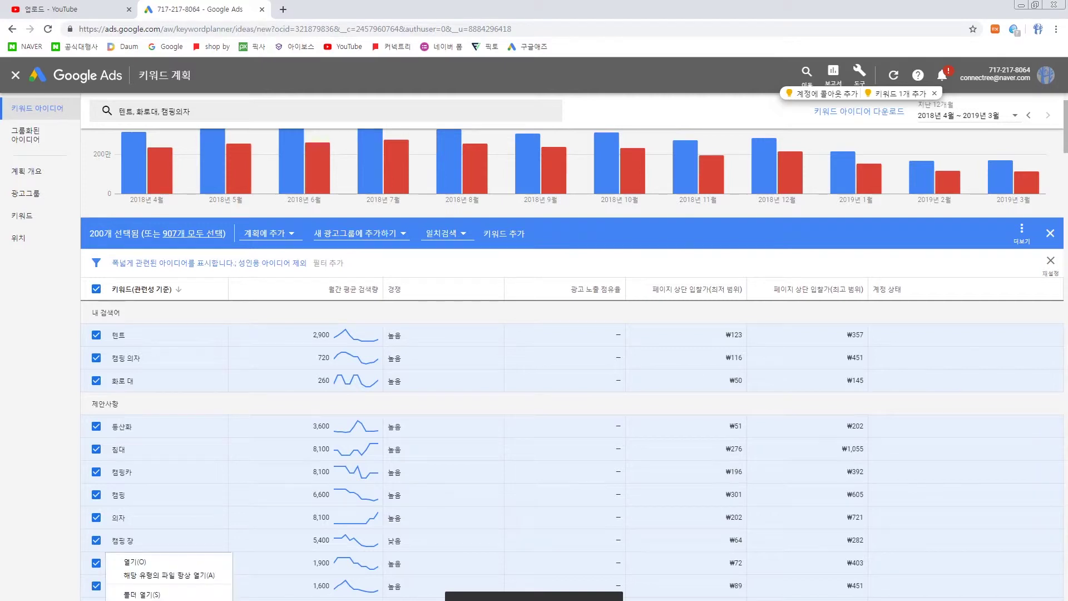
click(140, 565)
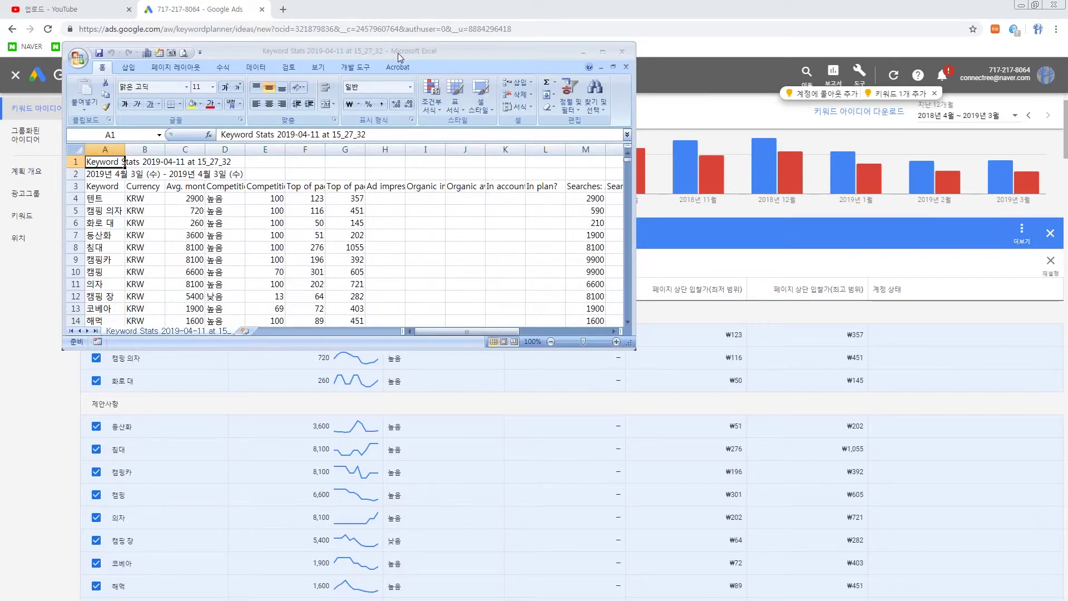
double_click(398, 53)
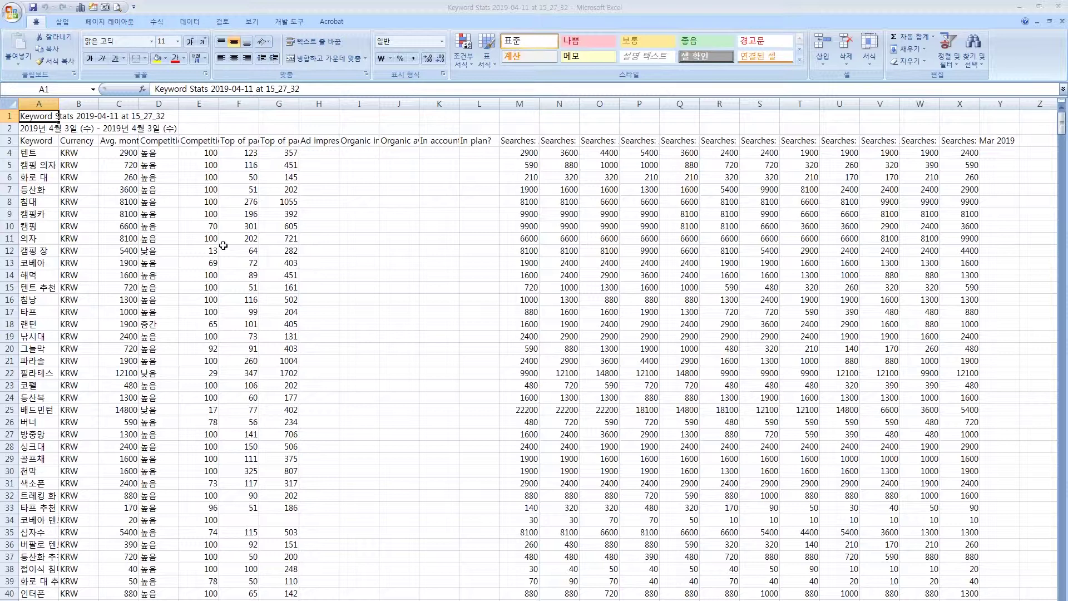
Delete the empty columns H to L, from ad impression share to In plan?, and the Currency column from the sheet
drag(319, 104, 475, 100)
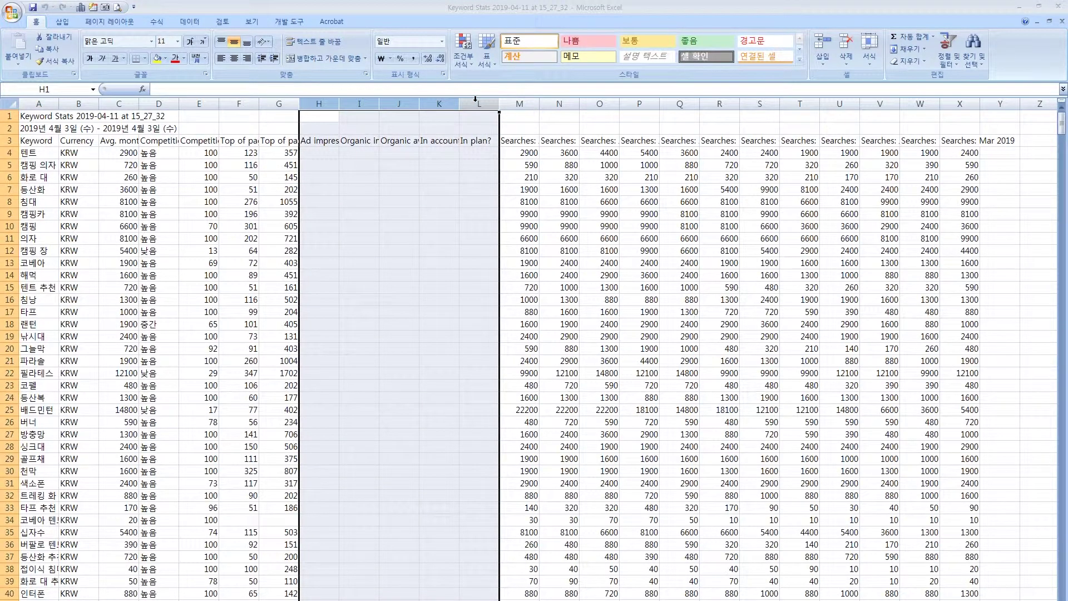
key(ctrl+minus)
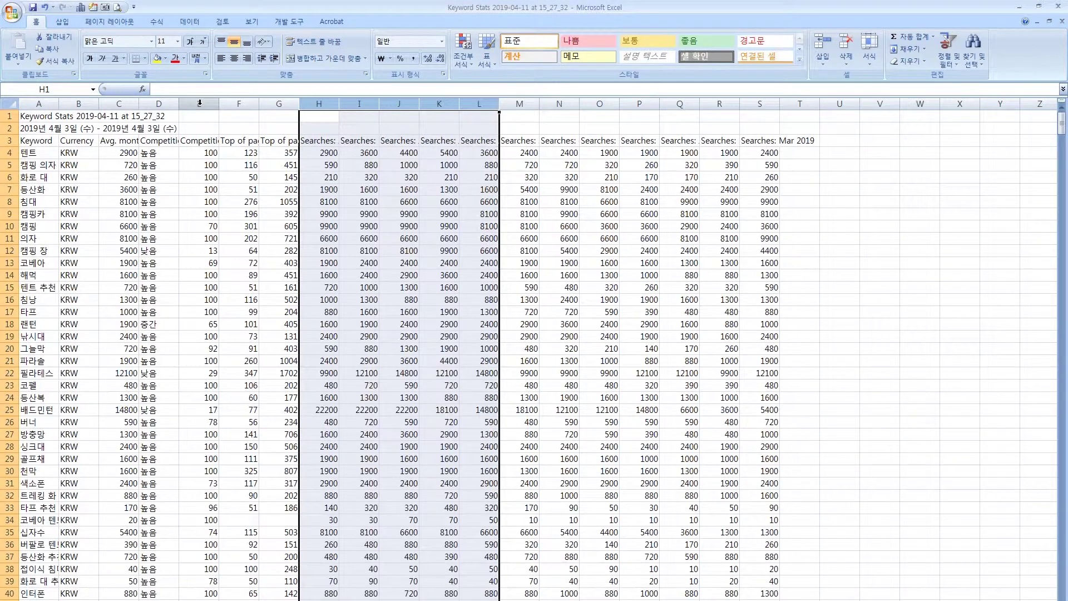
click(78, 103)
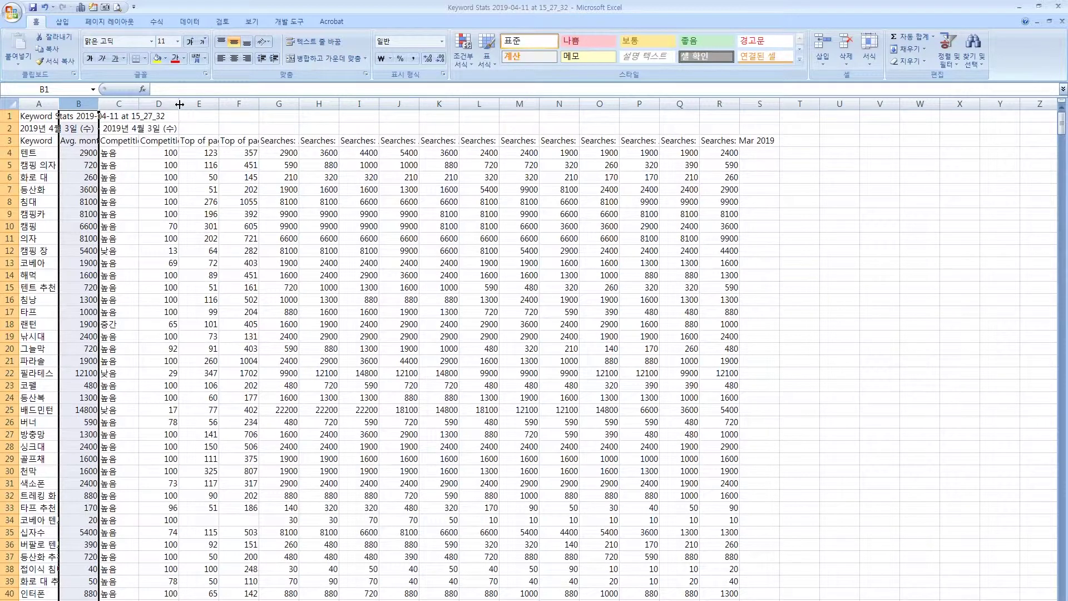
Widen the Competition and Avg. monthly searches columns to about 35.5 each so their headings fit
drag(139, 104, 259, 103)
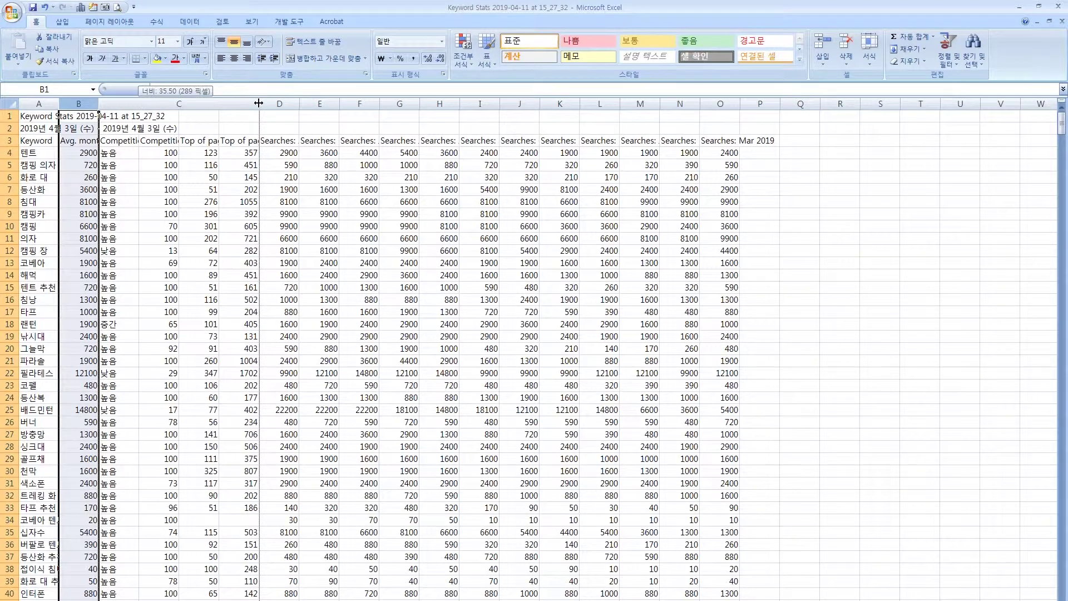
drag(99, 103, 219, 103)
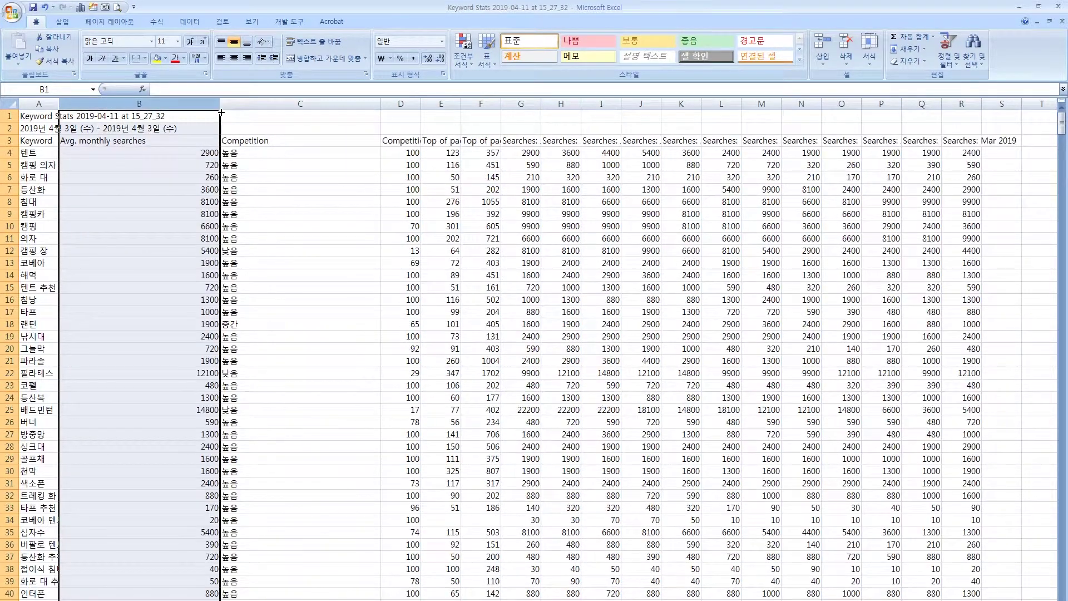
click(234, 177)
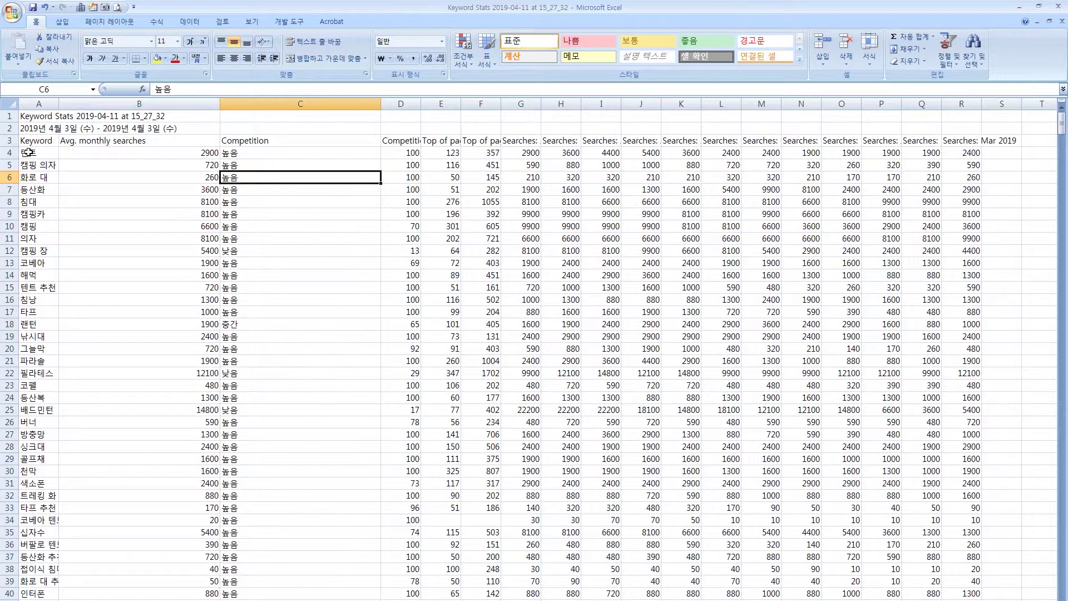
Examine the keywords, their average monthly searches, and the row 3 headings from the high-range top-of-page bid through February 2019
click(37, 177)
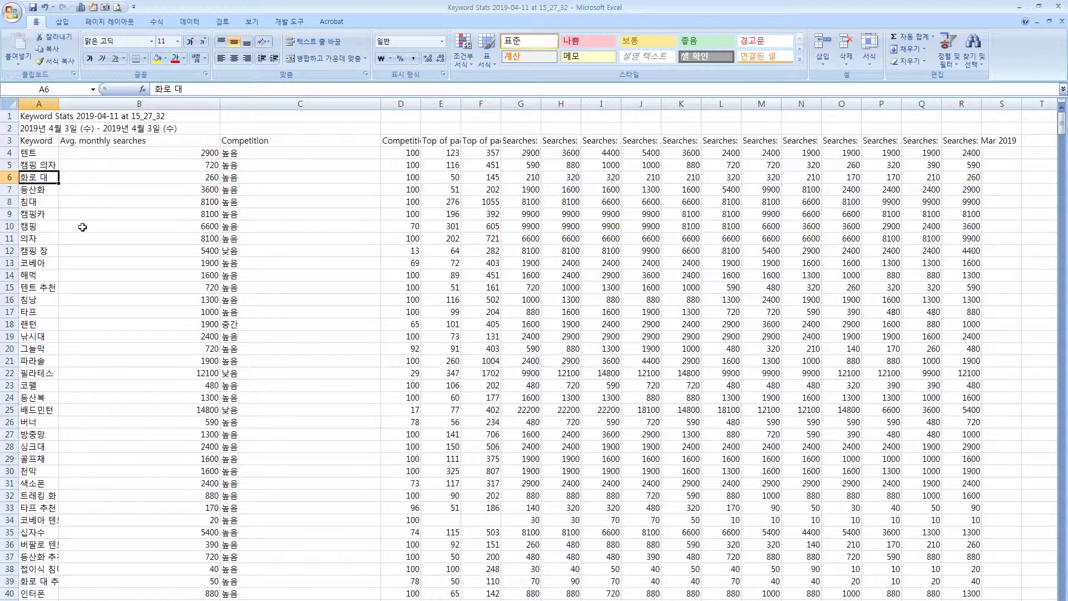
click(138, 143)
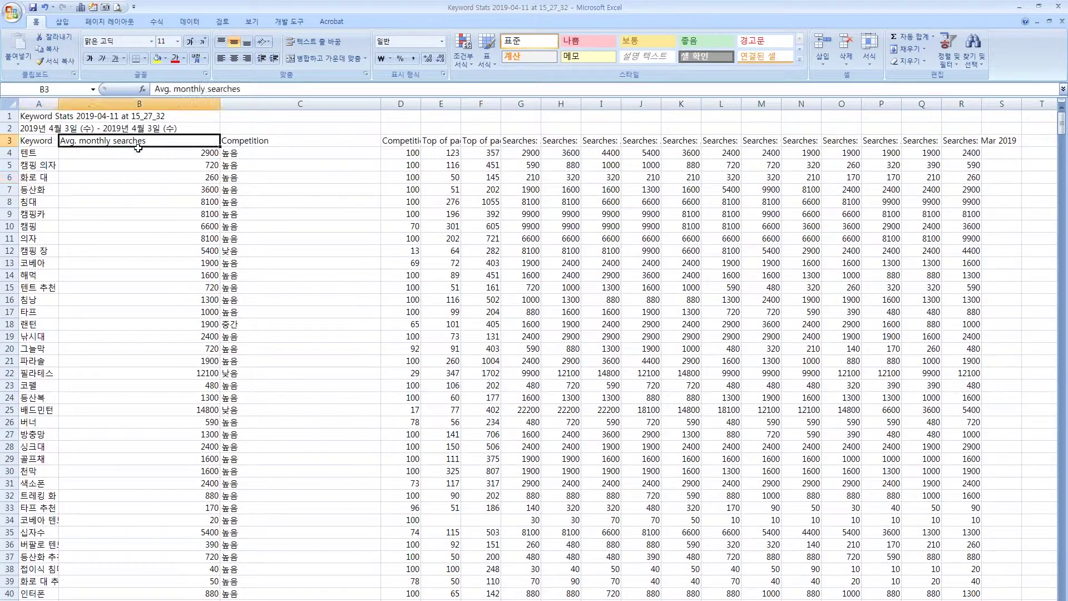
click(181, 162)
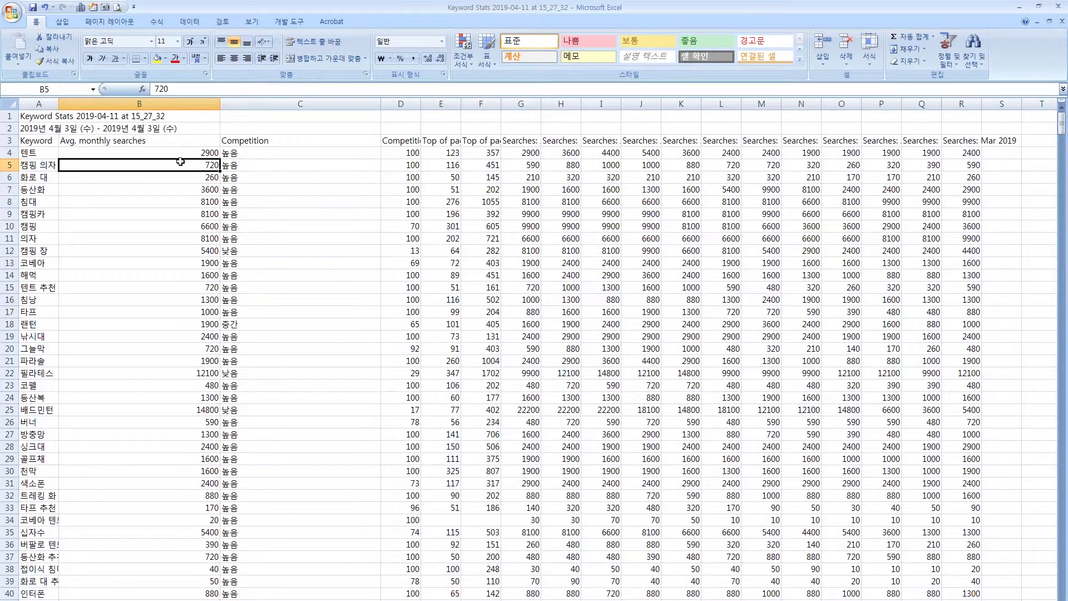
click(206, 156)
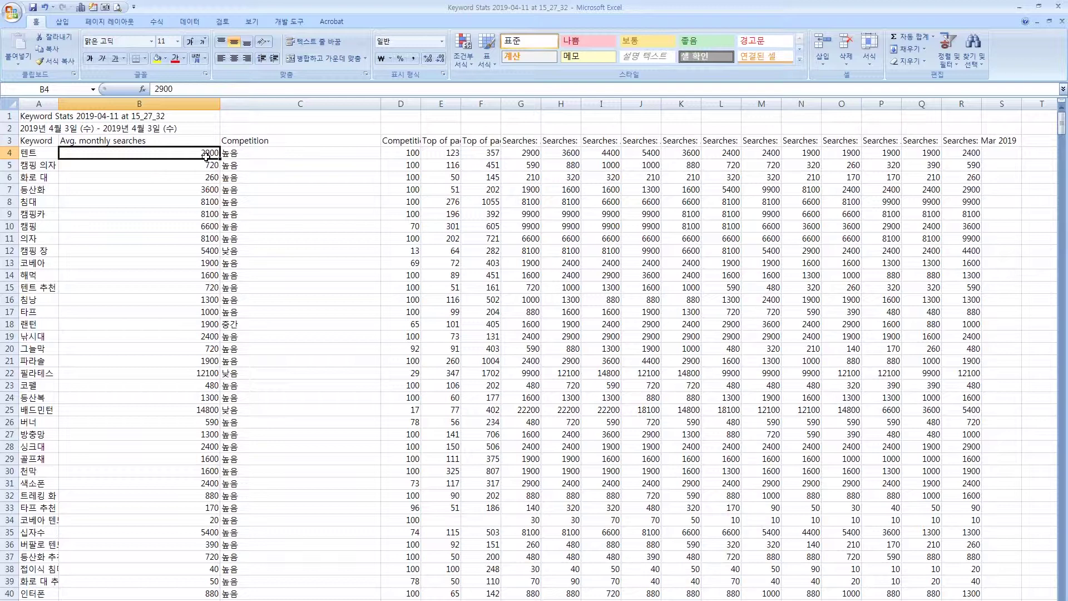
click(480, 143)
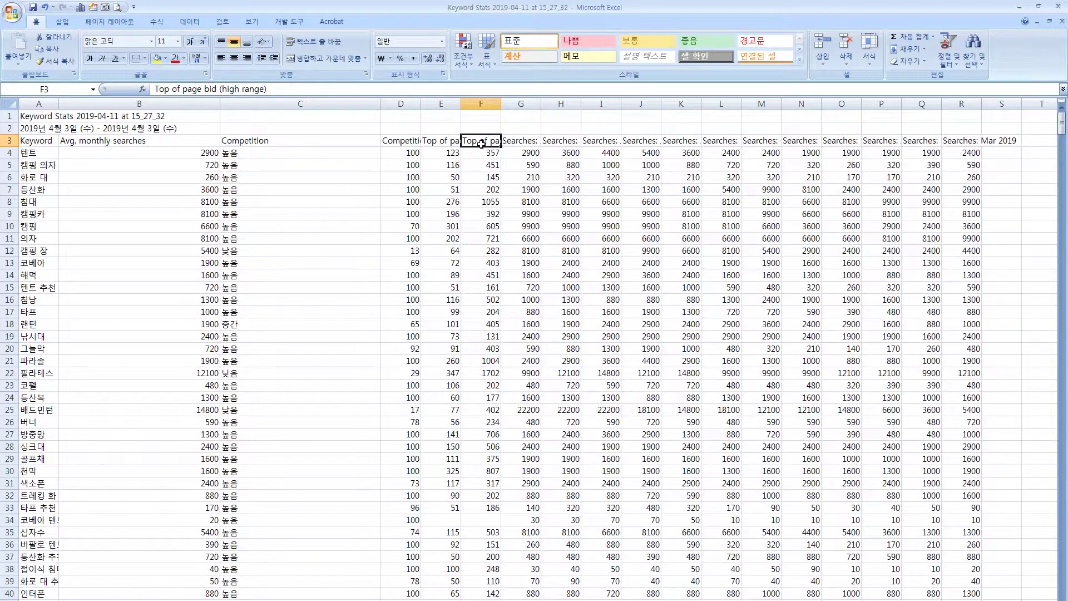
key(Right)
key(Right)
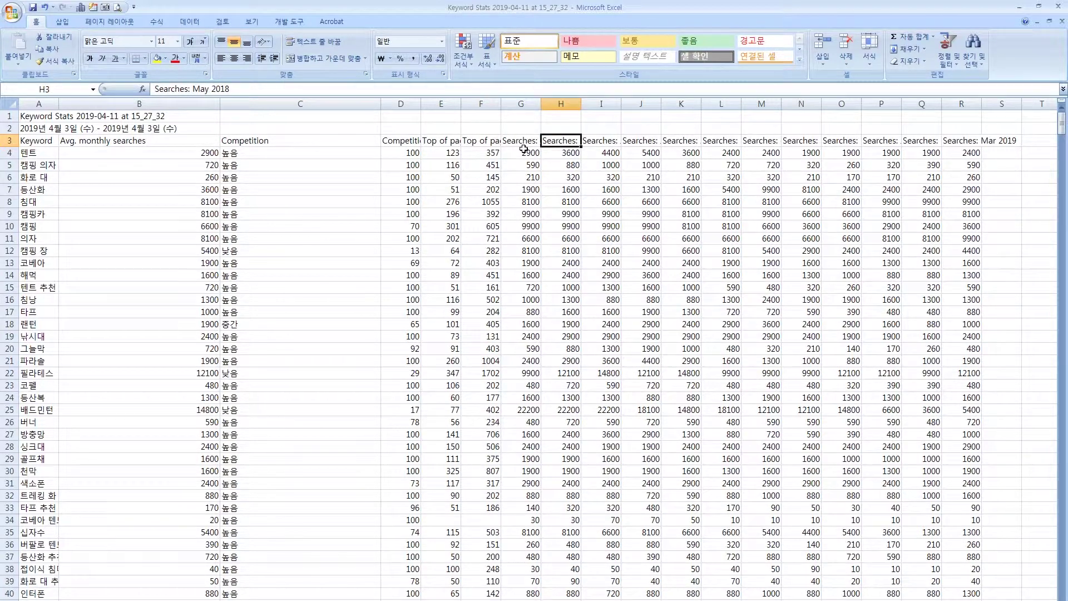
key(Right)
key(Right)
key(Right)
key(Right)
key(Right)
key(Right)
key(Right)
key(Right)
key(Right)
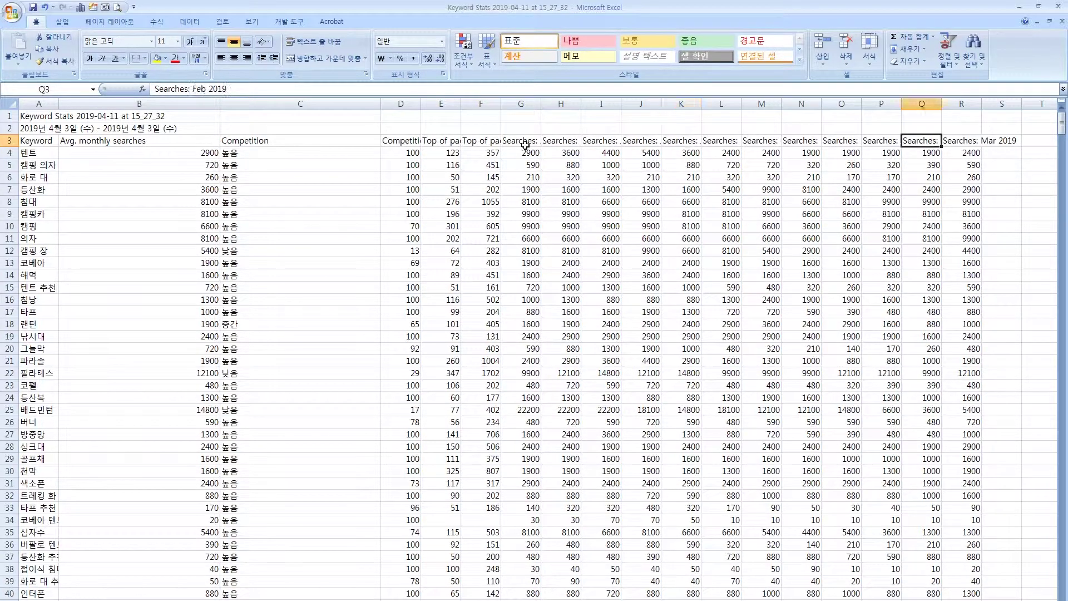
Compare the average monthly searches for 텐트 with its individual monthly search volumes in row 4, columns G to Q
click(201, 154)
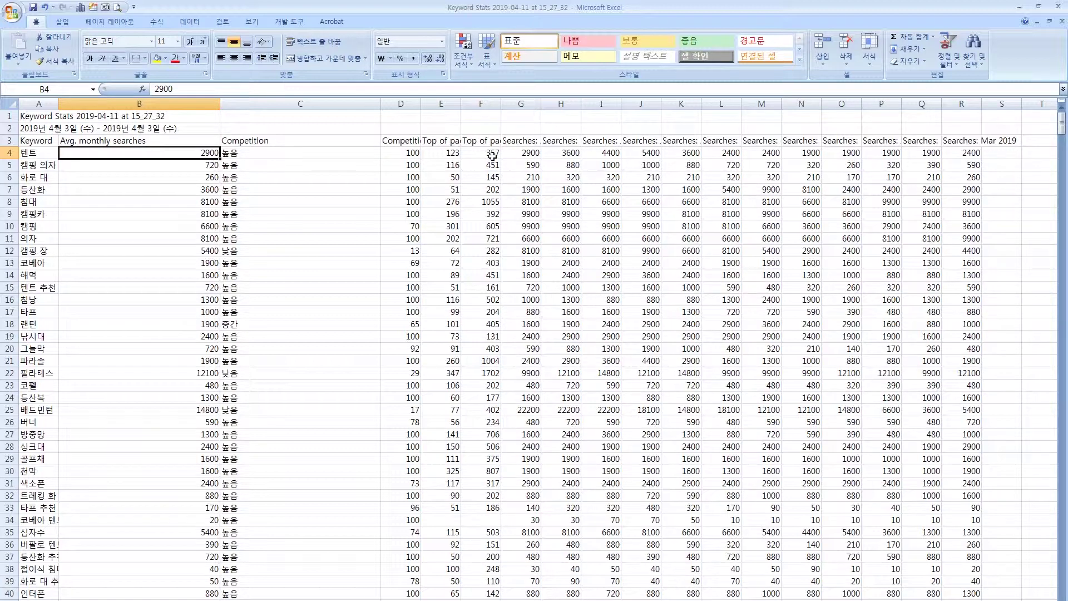
click(521, 157)
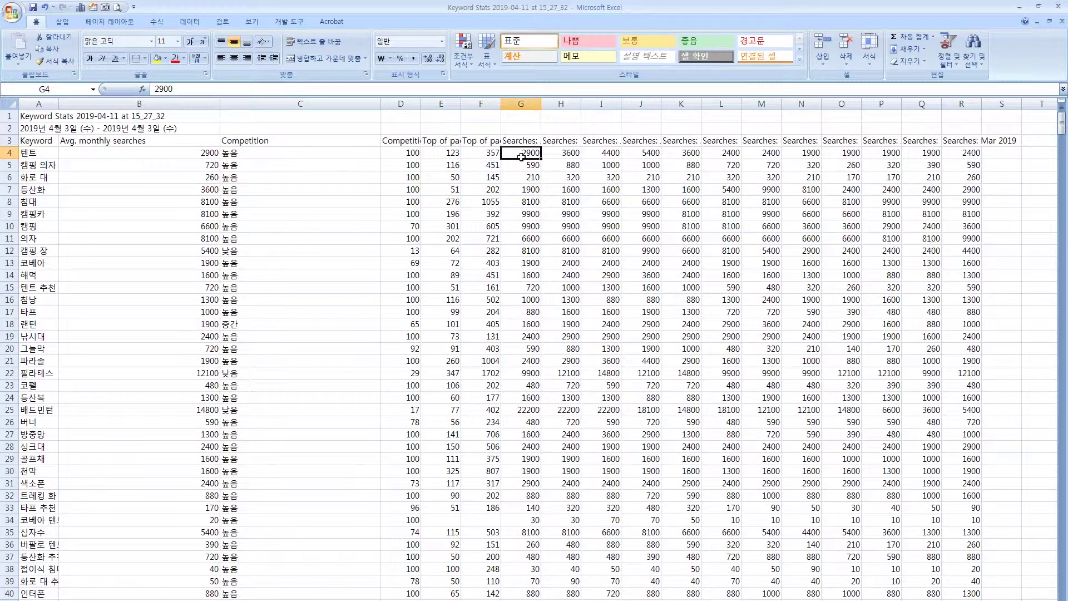
key(Right)
key(Right)
key(Right)
key(Right)
key(Right)
key(Right)
key(Right)
key(Right)
key(Right)
key(Right)
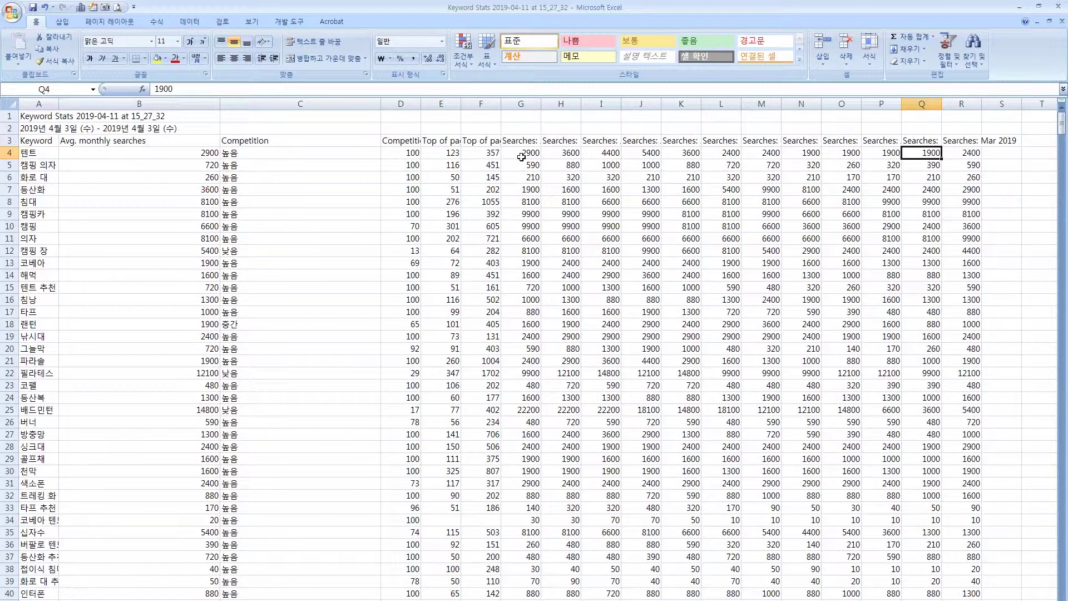
Examine the Avg. monthly searches and Competition headings and the competition level of the keyword 텐트
click(182, 140)
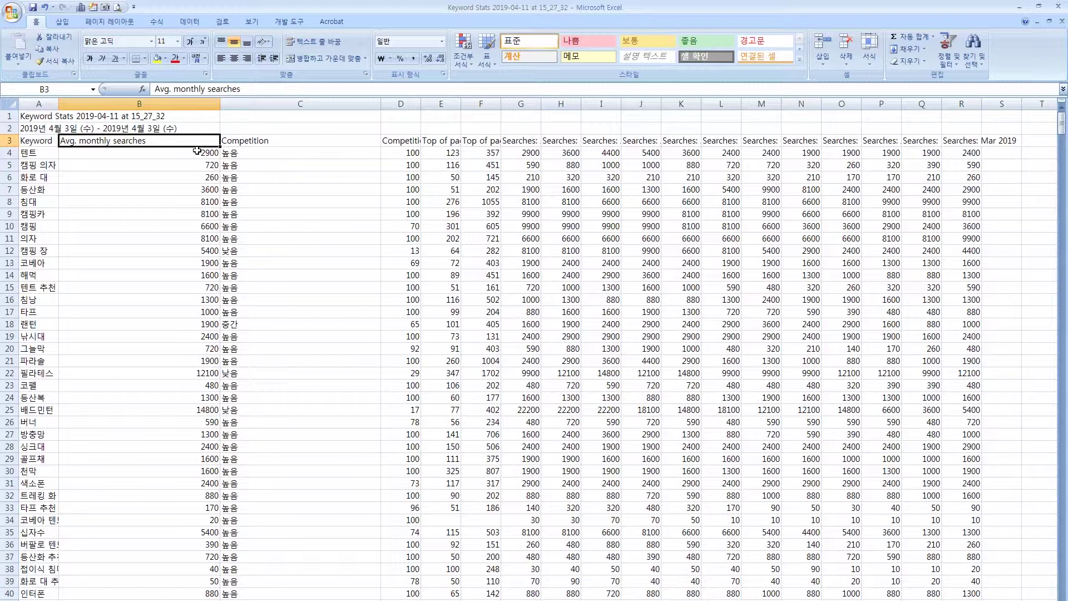
click(240, 142)
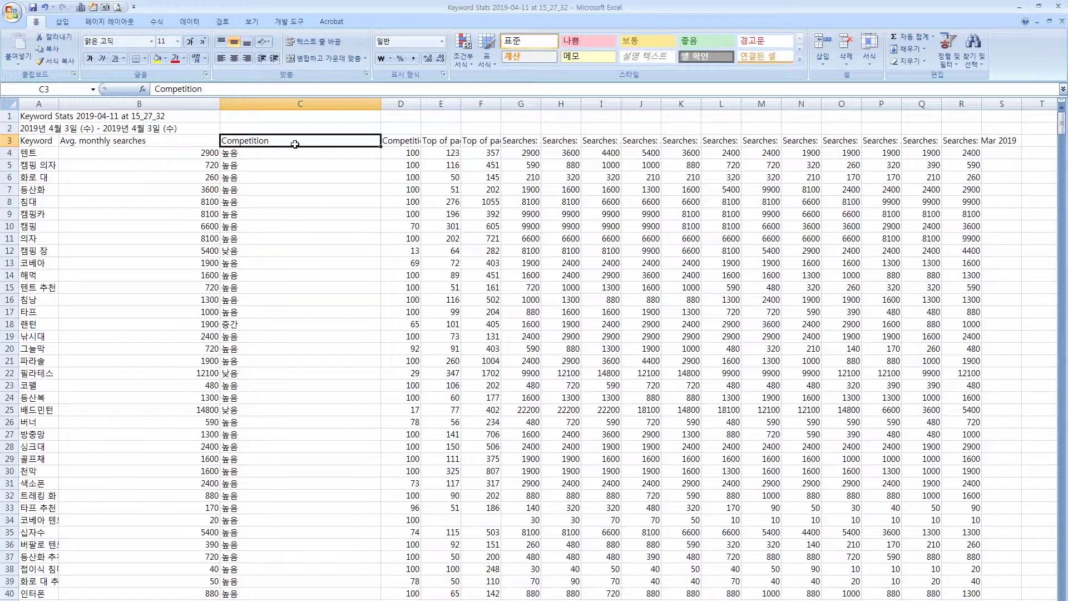
key(Down)
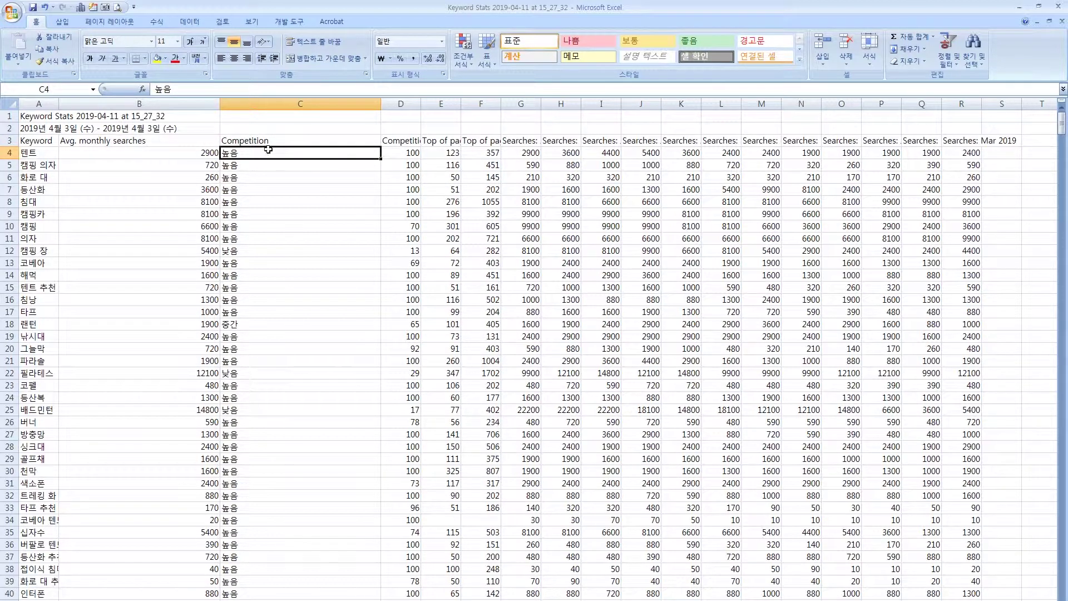
click(270, 142)
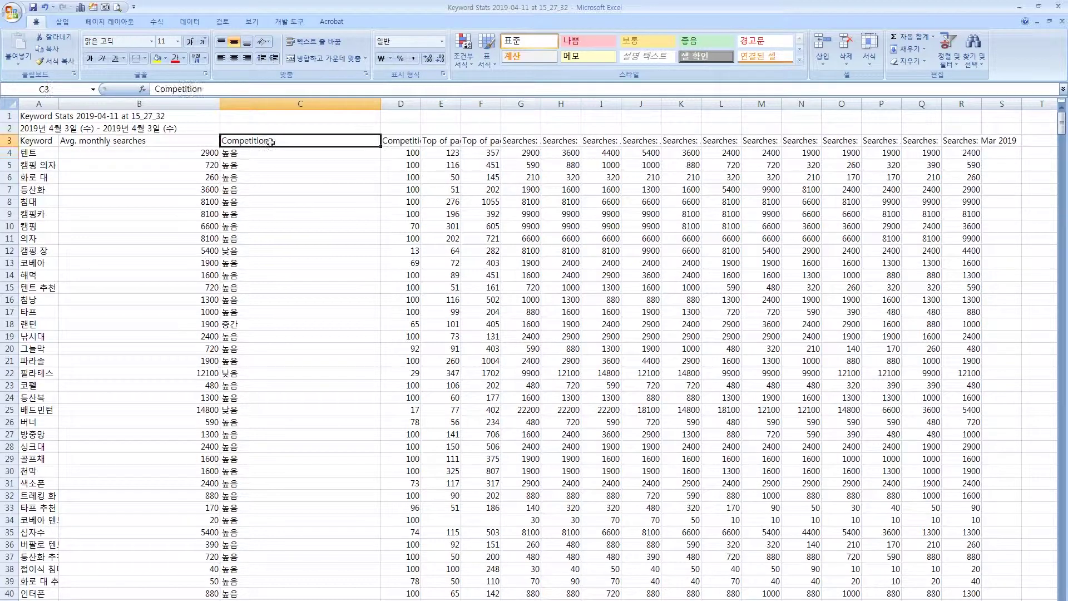
click(253, 155)
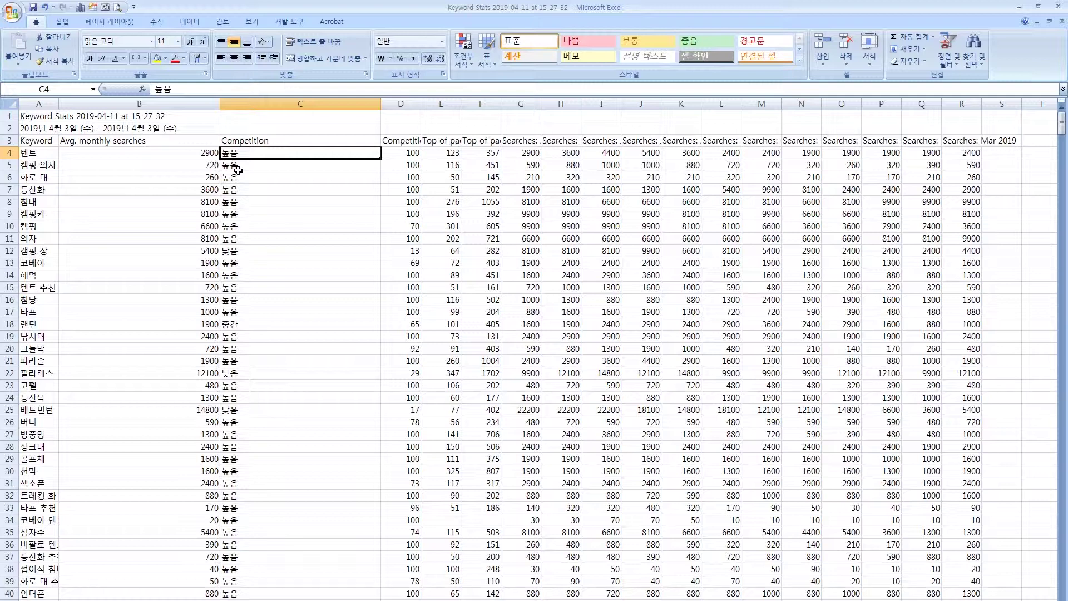
Widen the Competition (indexed value) and both Top of page bid columns, fitting the indexed-value column to its heading
double_click(460, 103)
drag(421, 104, 455, 104)
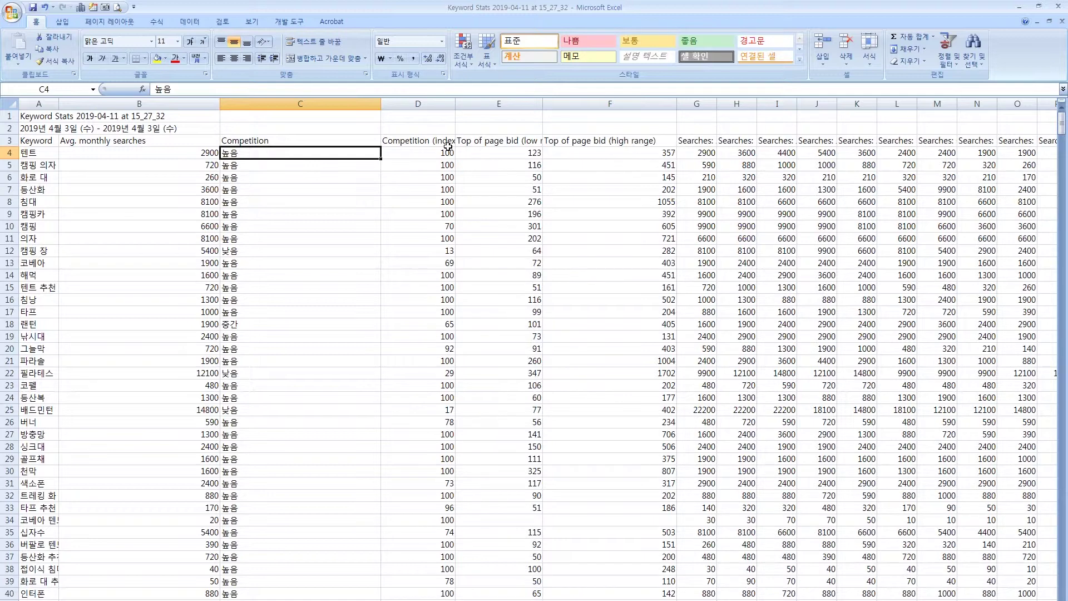
click(448, 152)
double_click(454, 104)
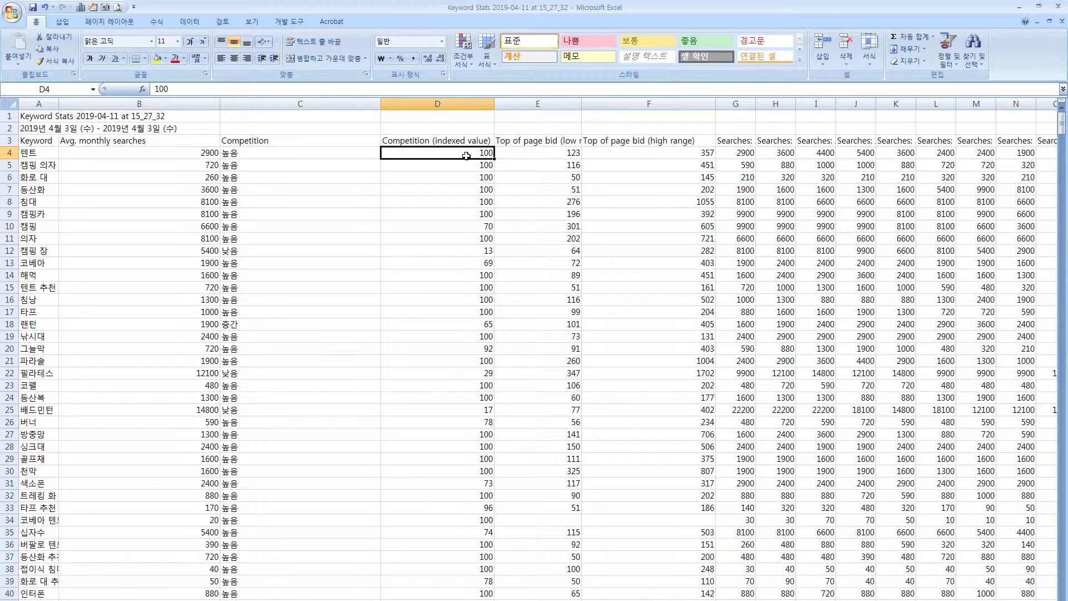
Compare the competition levels with their indexed values for 캠핑, 코베아, 랜턴 and the keywords down to 필라테스
click(445, 226)
click(435, 261)
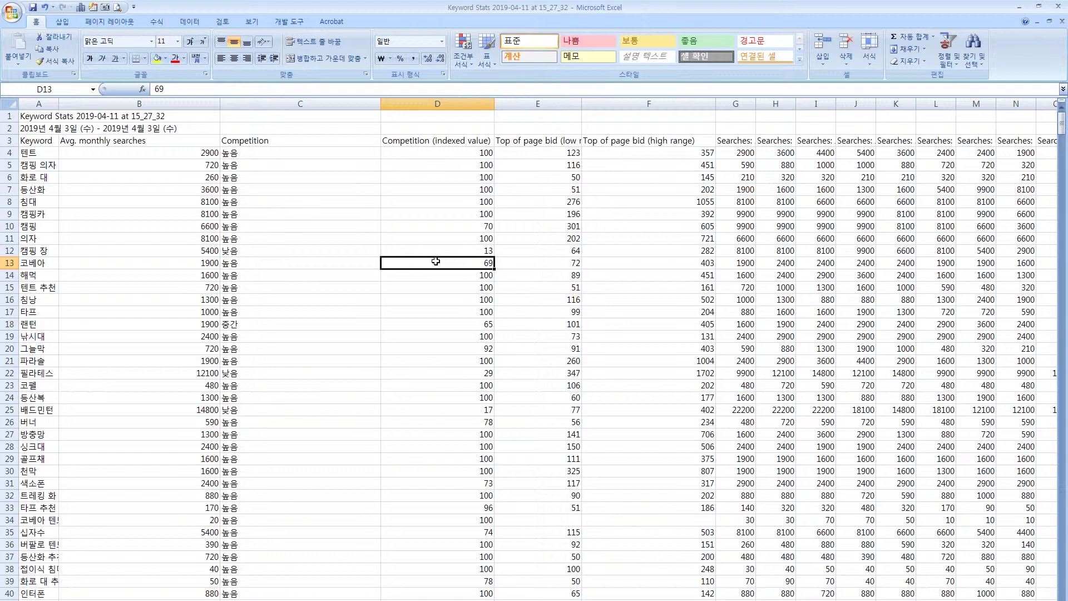
click(356, 324)
click(479, 326)
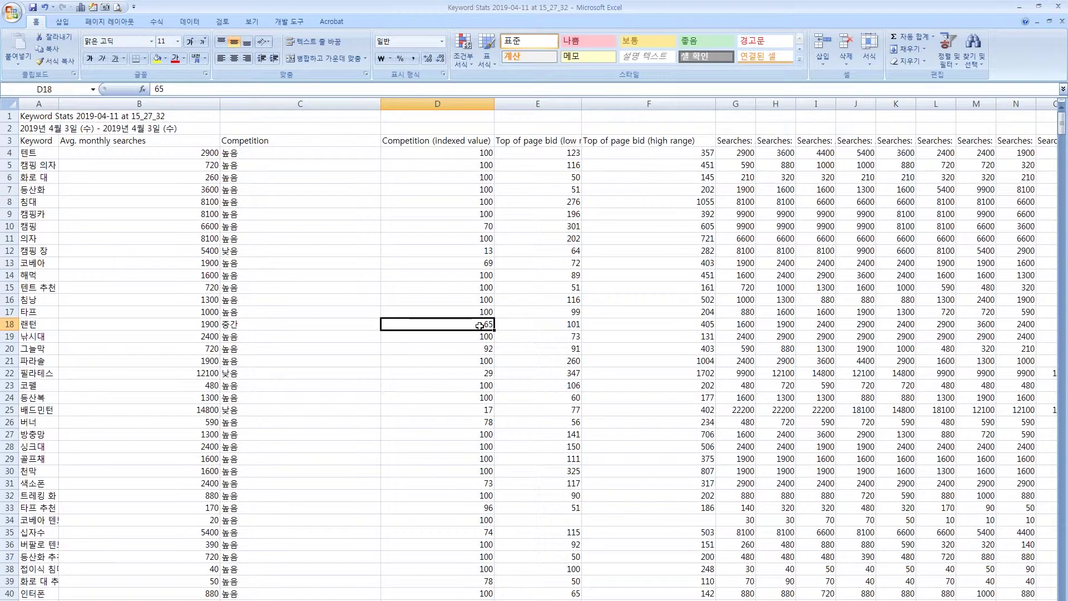
key(Down)
key(Down)
key(Down)
key(Down)
Fit the Top of page bid (low range) column to the full width of its heading
click(516, 139)
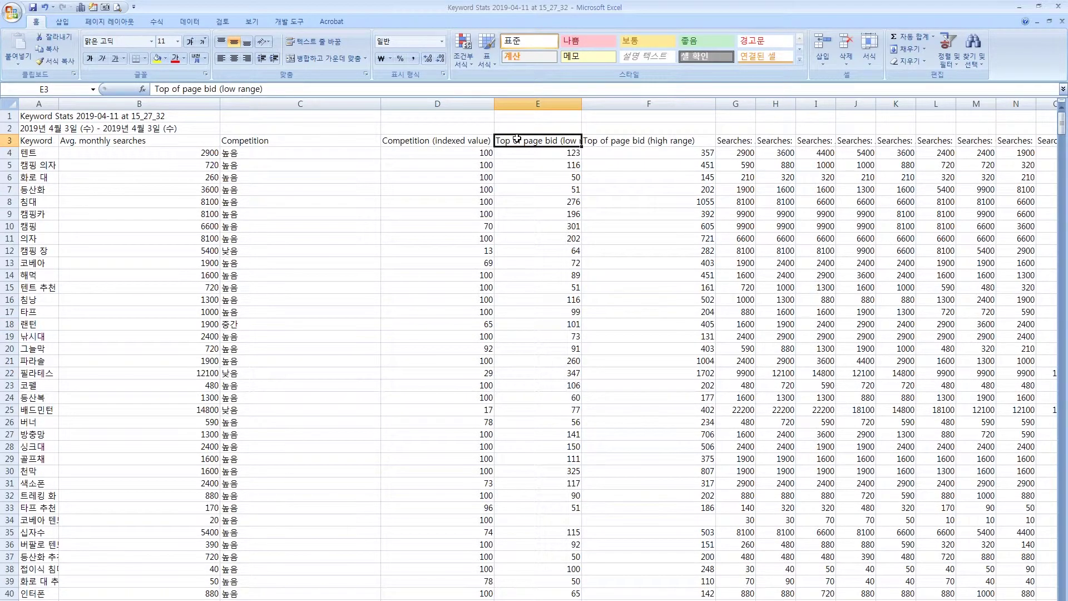
double_click(581, 108)
click(590, 152)
Compare the low-range and high-range top-of-page bid columns, and check the first keywords down to 화로 대
click(582, 103)
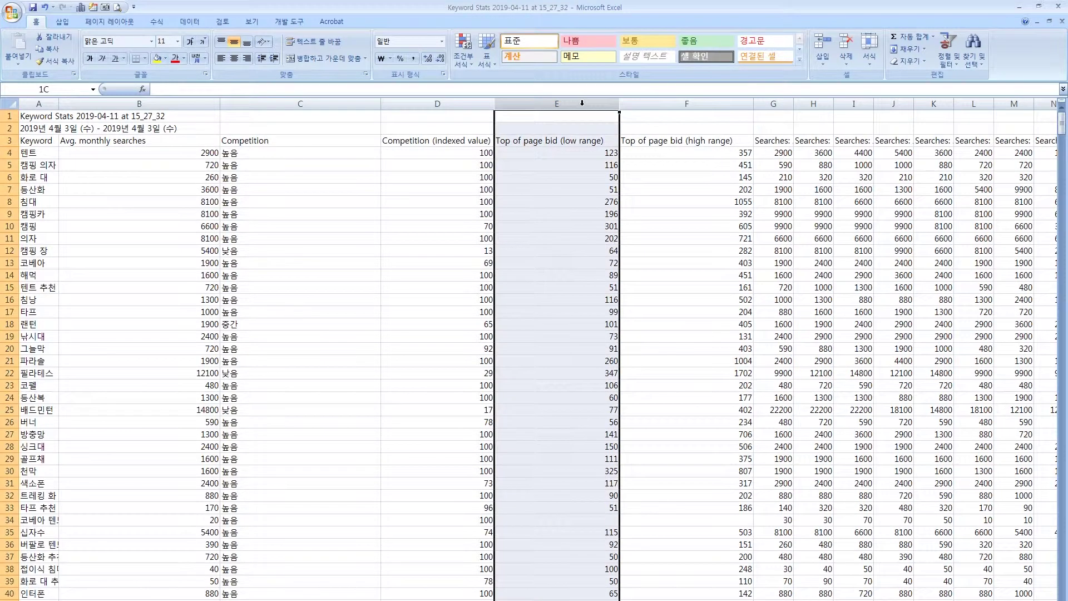
click(653, 104)
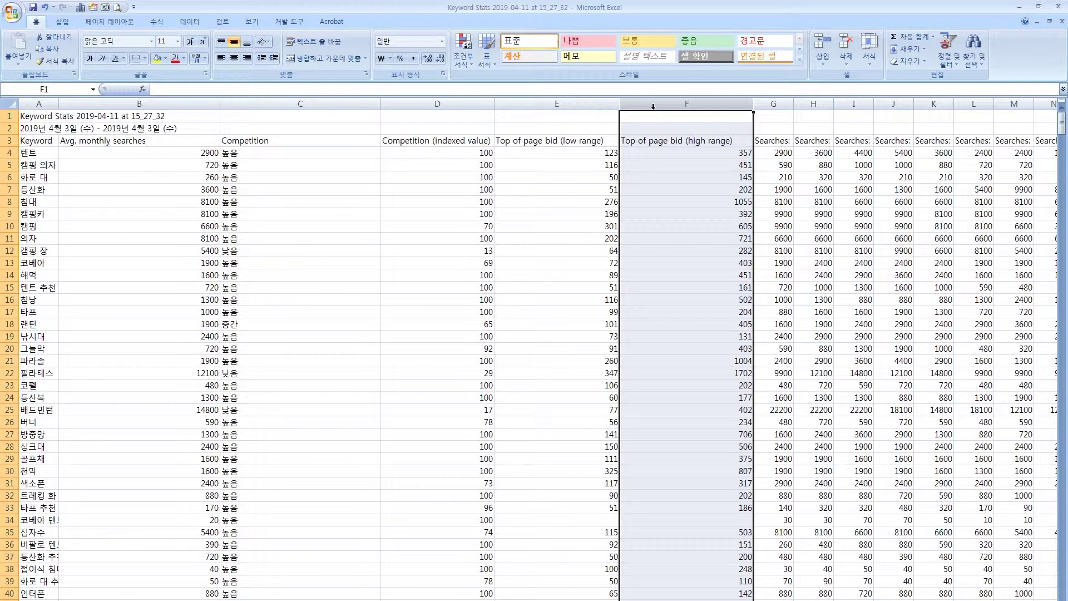
click(686, 152)
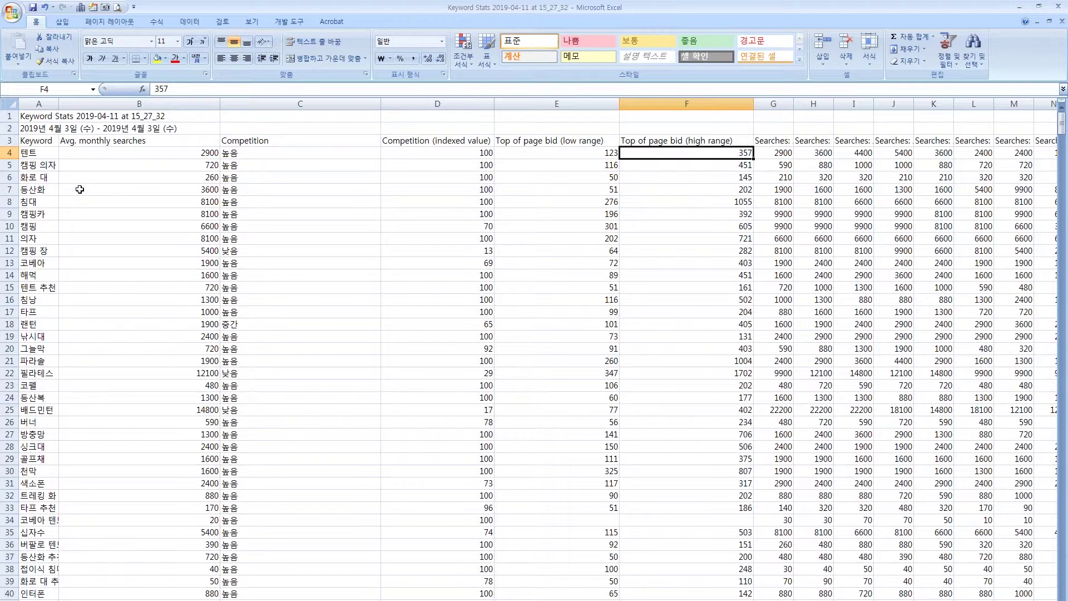
key(Down)
key(Down)
key(Home)
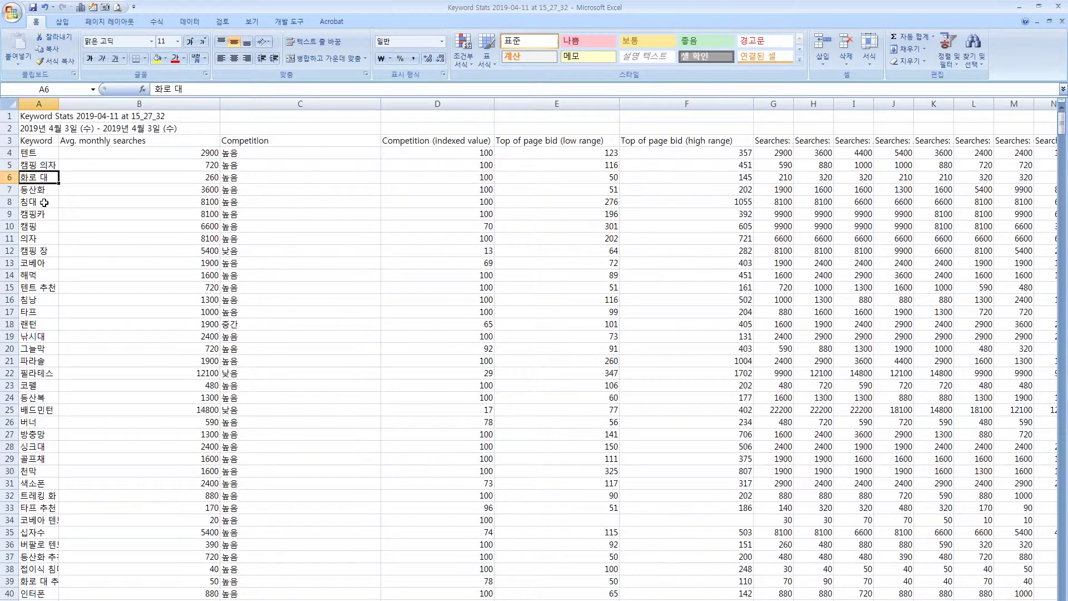
Delete the rows of the unwanted keywords 필라테스 and 코베아 from the sheet
click(44, 372)
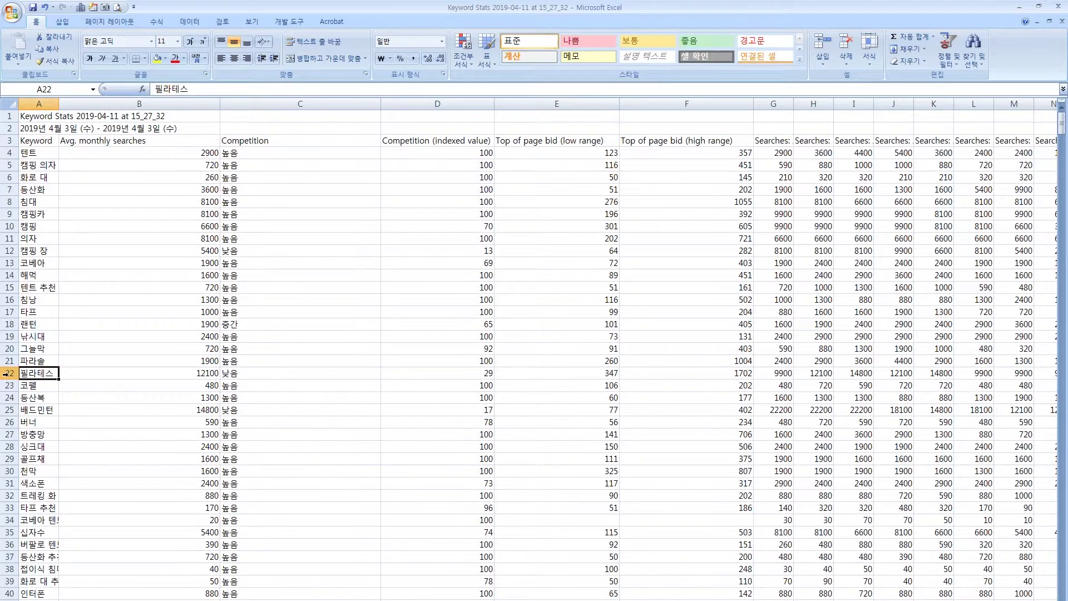
click(8, 373)
key(ctrl+minus)
click(8, 262)
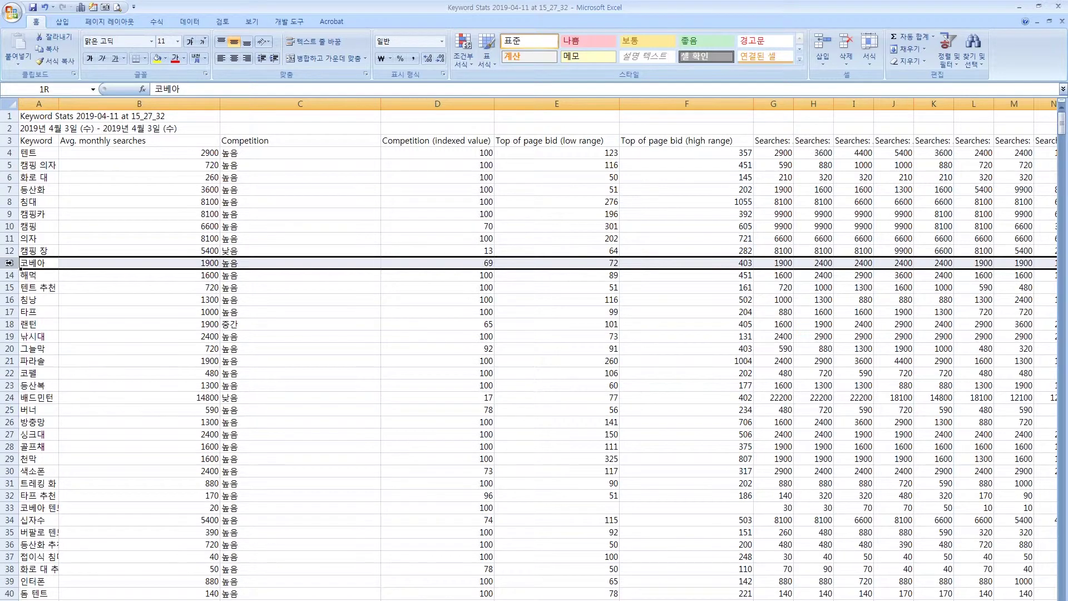
key(ctrl+minus)
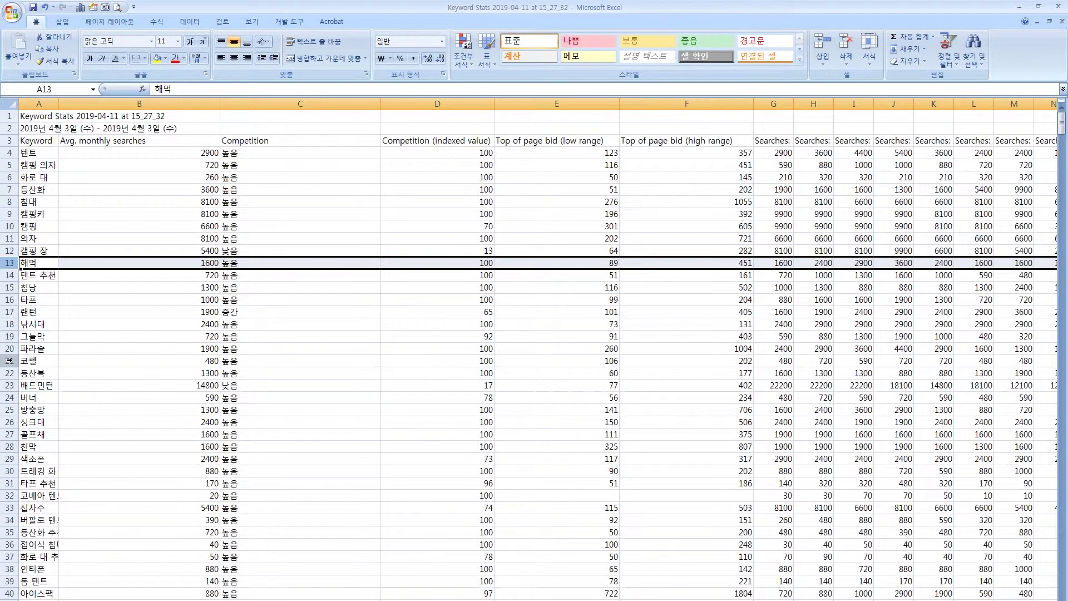
click(10, 409)
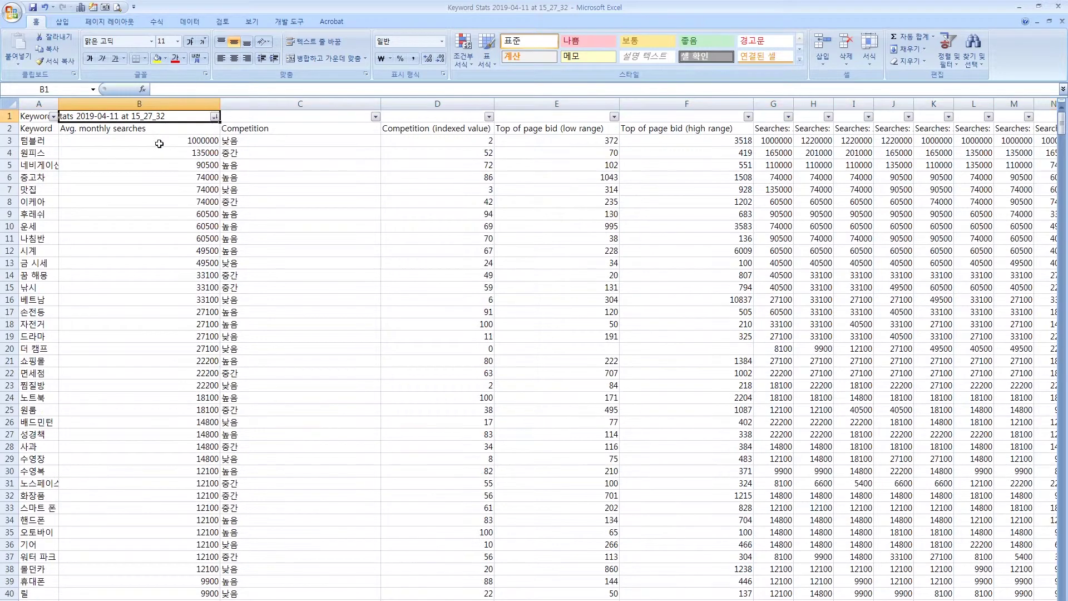
Delete the 텀블러 row from the head of the sorted keyword list
click(159, 144)
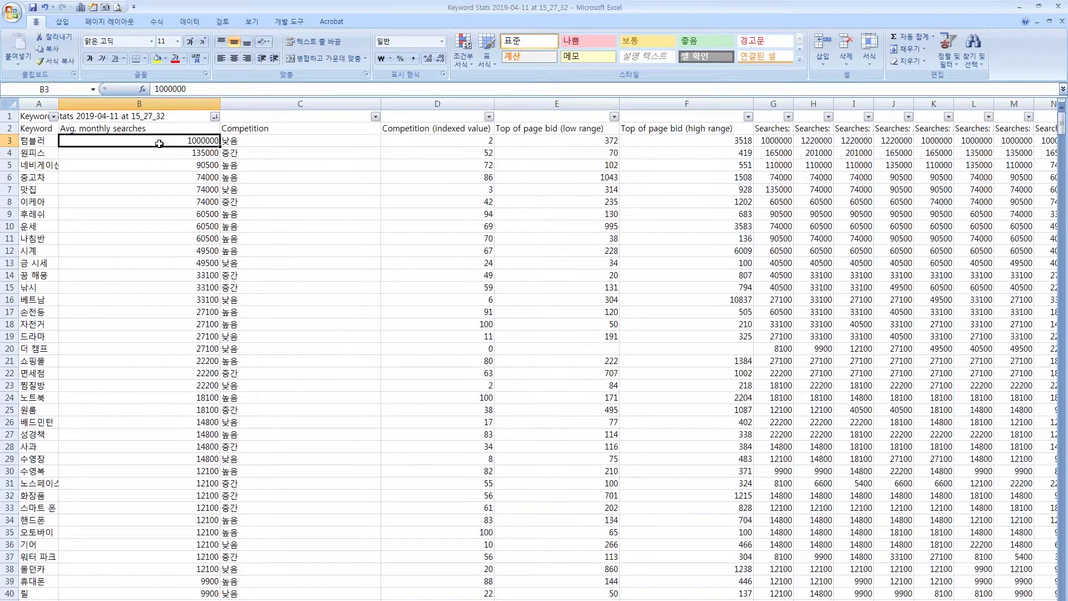
right_click(11, 141)
key(d)
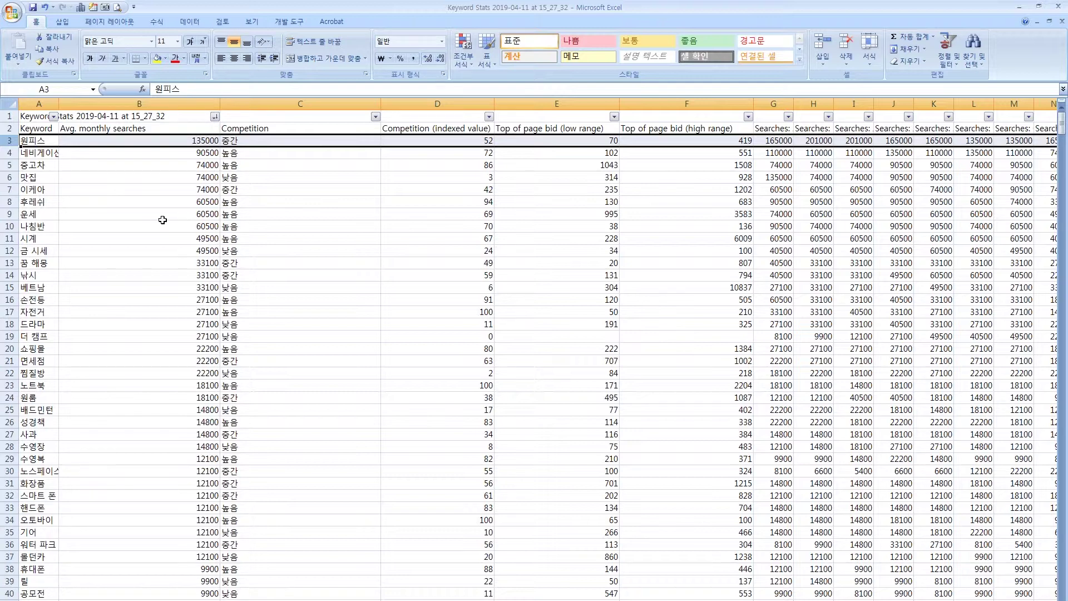
Look through the high-volume keywords for product candidates, marking 후레쉬, 나침반, 원룸 and 나이프 in turn
click(117, 202)
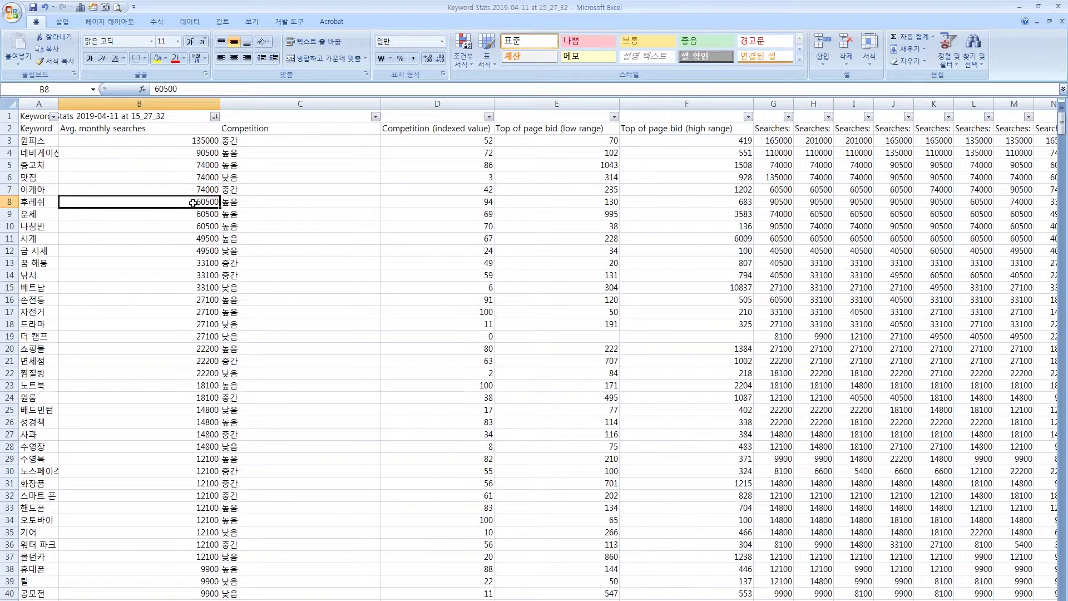
click(8, 204)
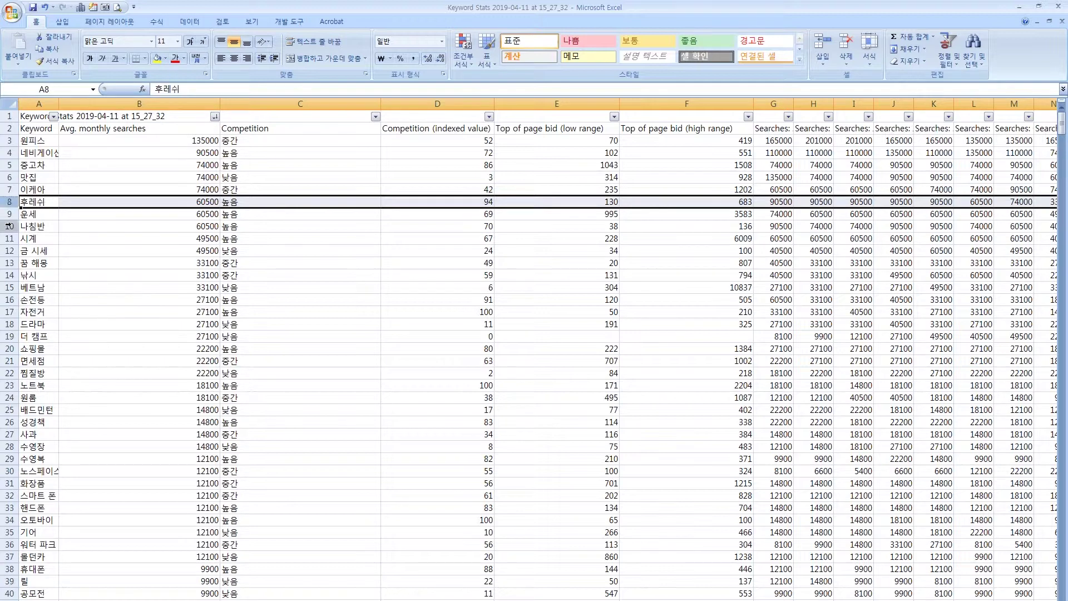
click(9, 226)
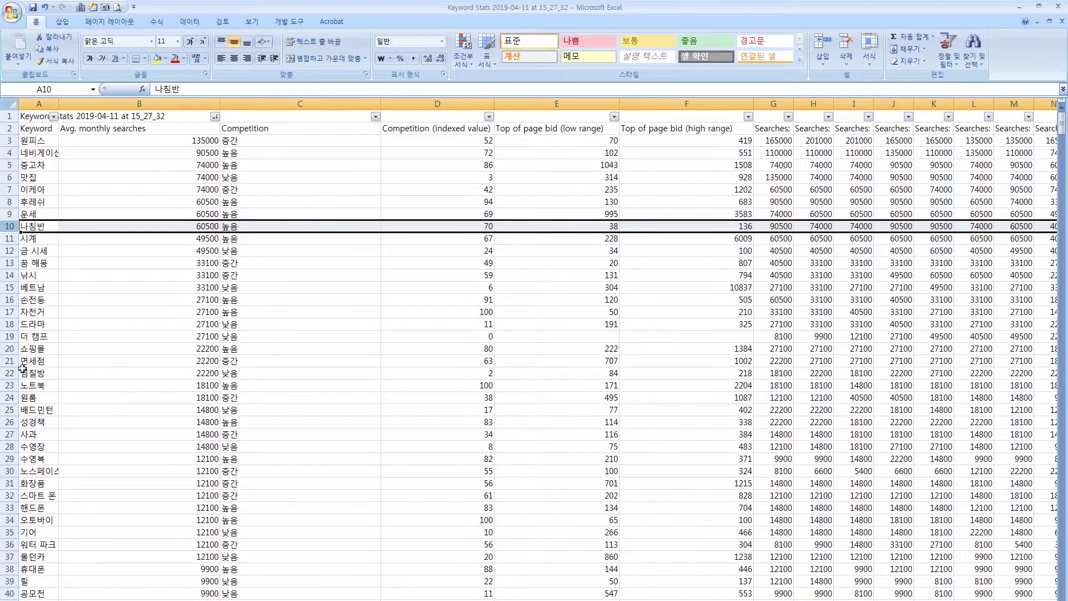
click(5, 397)
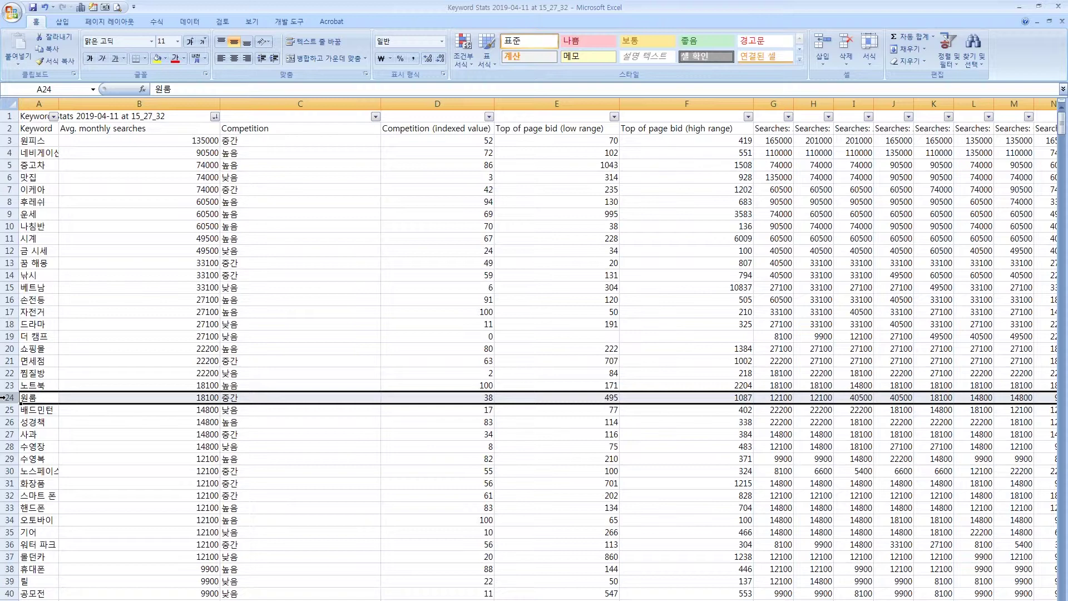
scroll(6, 397, down, 20)
click(9, 397)
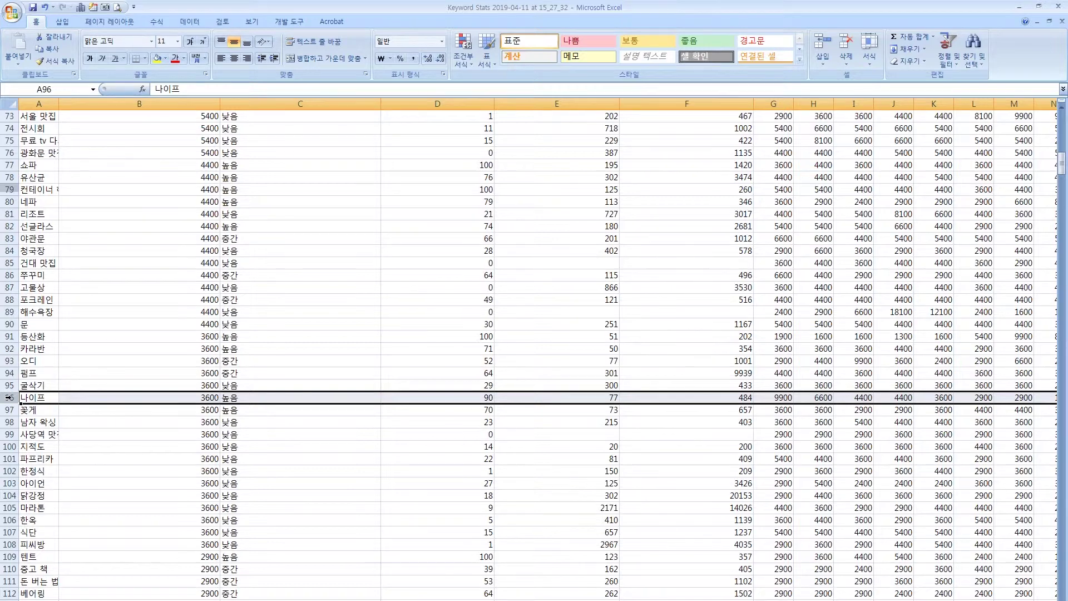
scroll(9, 397, down, 1)
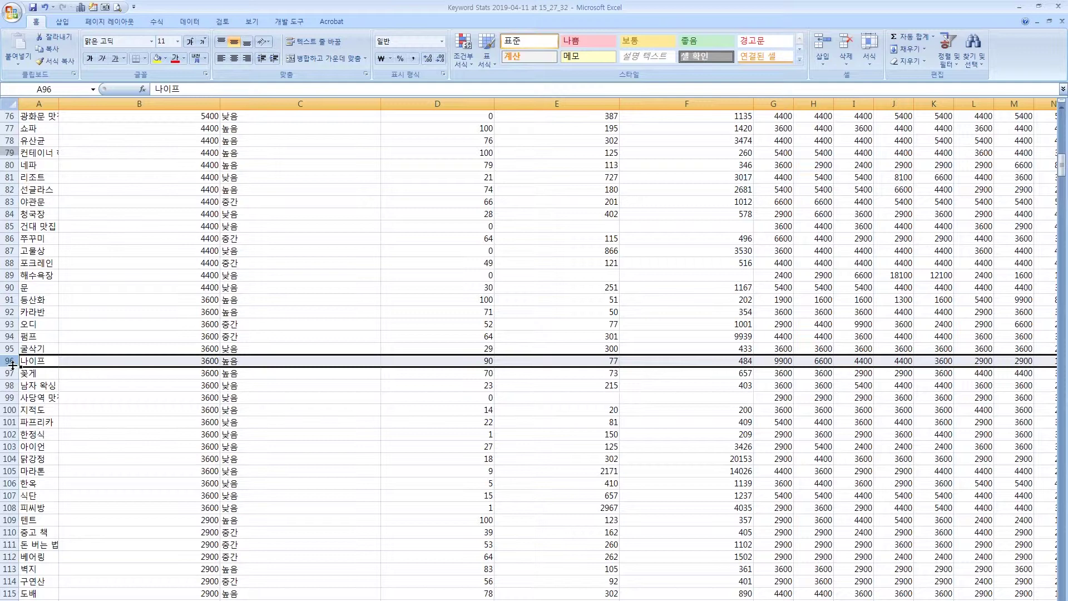
Look through the keywords with around 880 average monthly searches, marking 콜맨, 렌턴 and 토치 in turn
click(8, 446)
scroll(8, 446, down, 20)
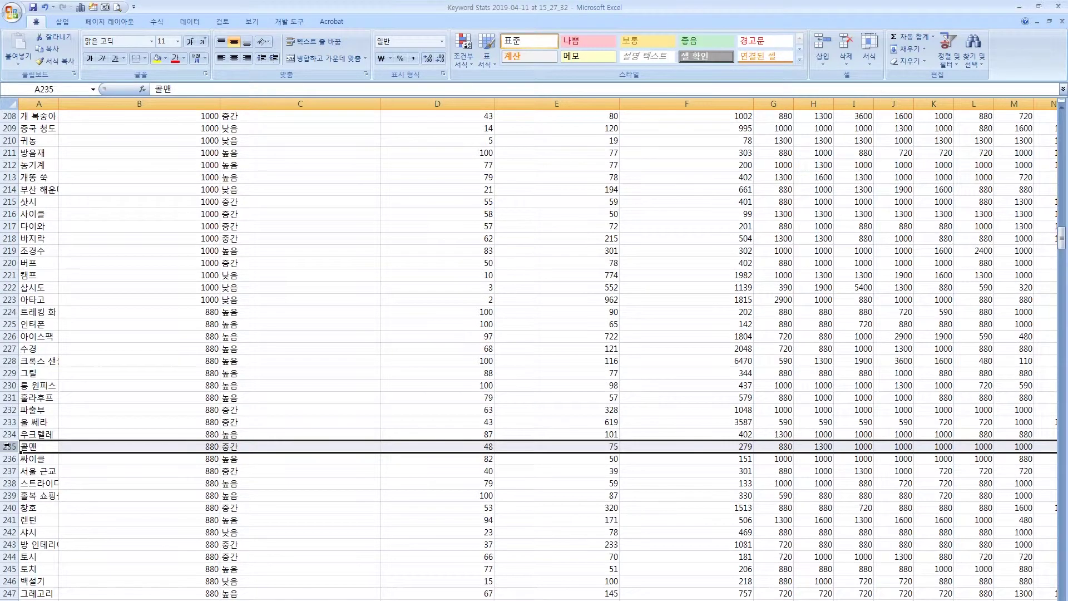
scroll(7, 446, down, 2)
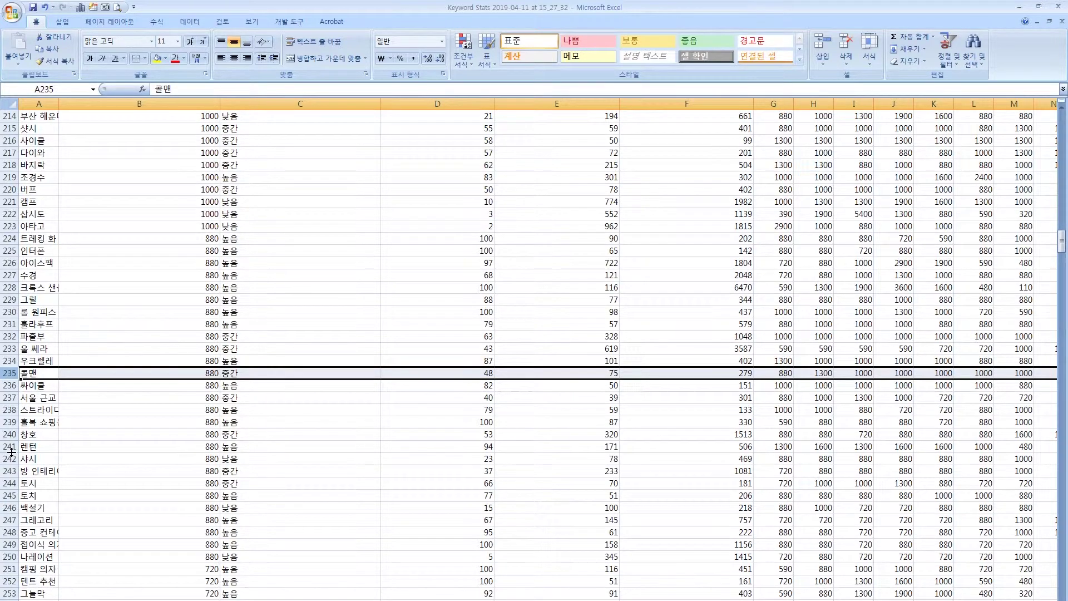
click(10, 446)
scroll(3, 373, down, 2)
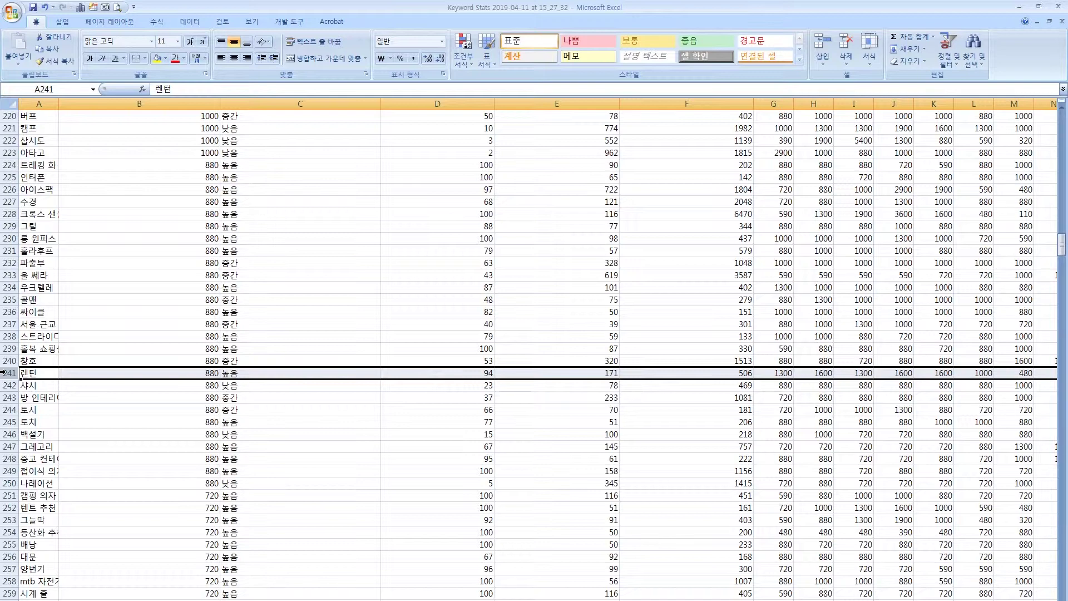
scroll(434, 290, down, 5)
key(Down)
key(Down)
key(Down)
key(Down)
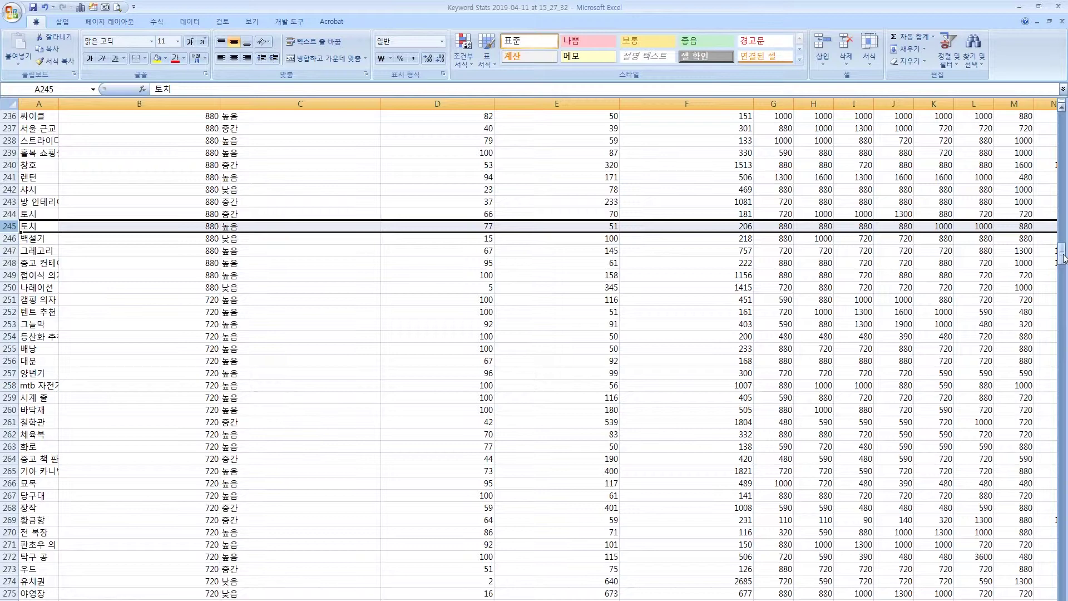
Widen the Keyword column to 21.88 so the long keywords fit, and look further down the low-volume keywords
drag(1062, 257, 1062, 293)
drag(59, 104, 61, 109)
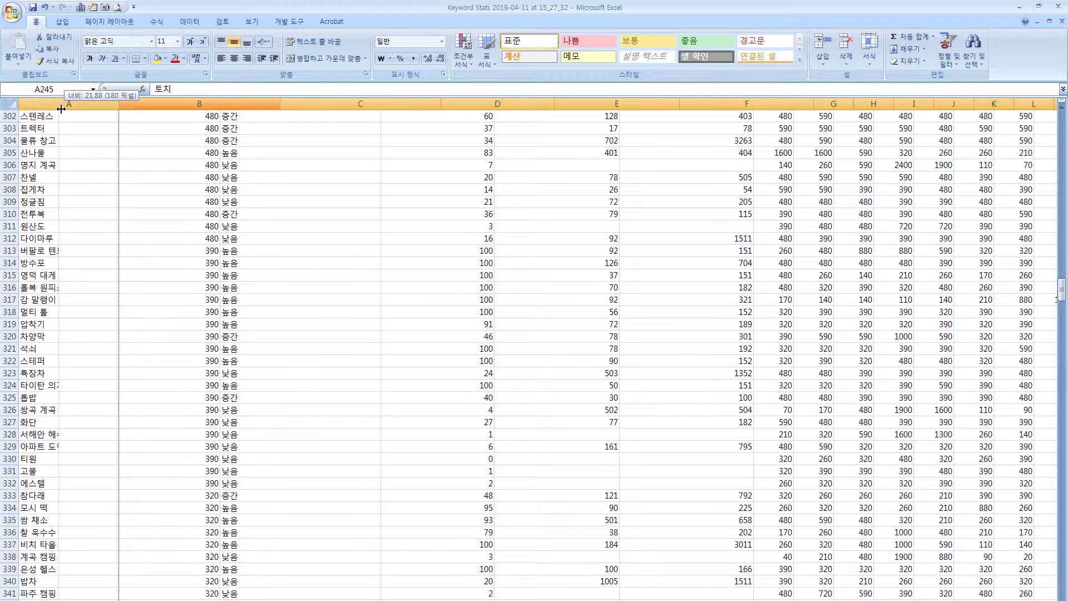
drag(61, 109, 61, 109)
drag(1062, 290, 1062, 315)
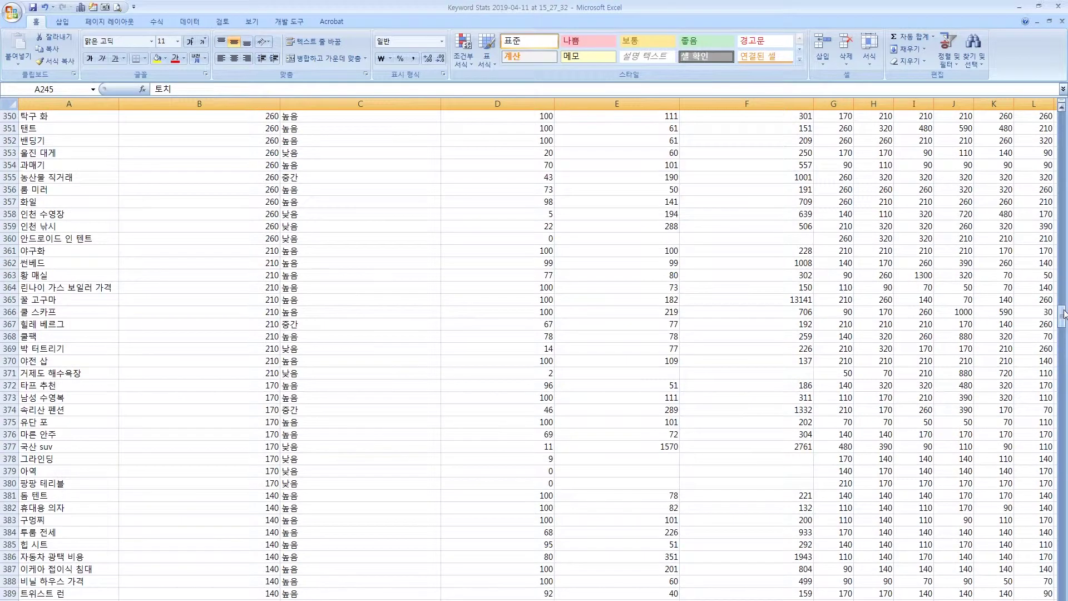